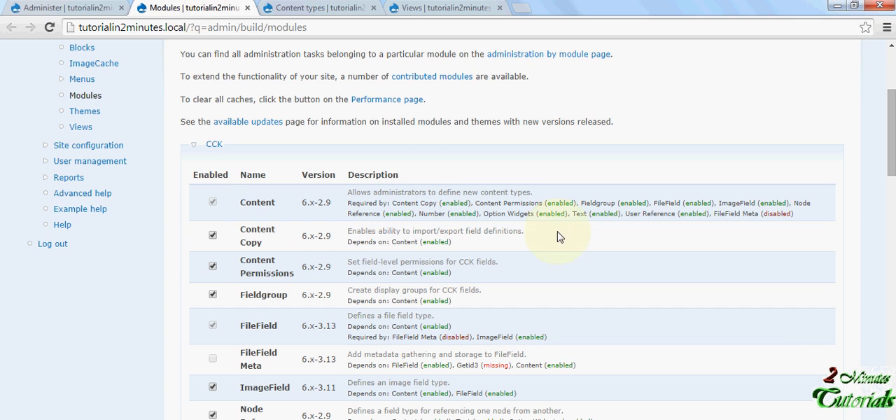
- Review the modules list, checking which CCK, ImageCache, Advanced help and Views modules are enabled
{"action": "scroll", "coordinate": [434, 186], "scroll_direction": "up", "scroll_amount": 5}
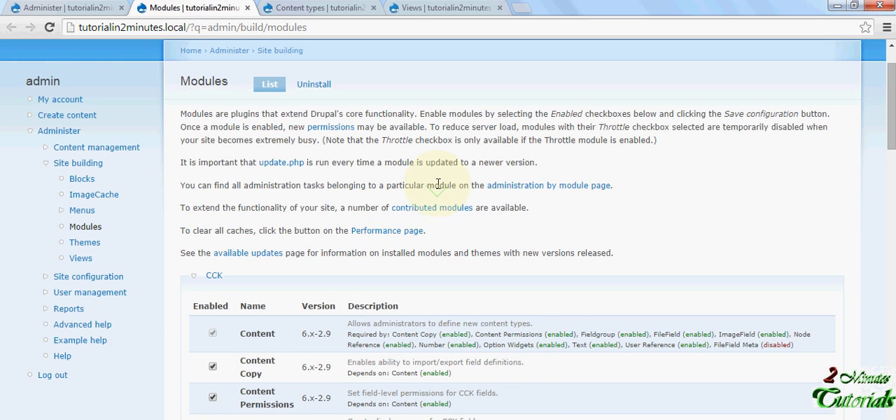
{"action": "scroll", "coordinate": [399, 176], "scroll_direction": "up", "scroll_amount": 1}
{"action": "scroll", "coordinate": [388, 168], "scroll_direction": "down", "scroll_amount": 2}
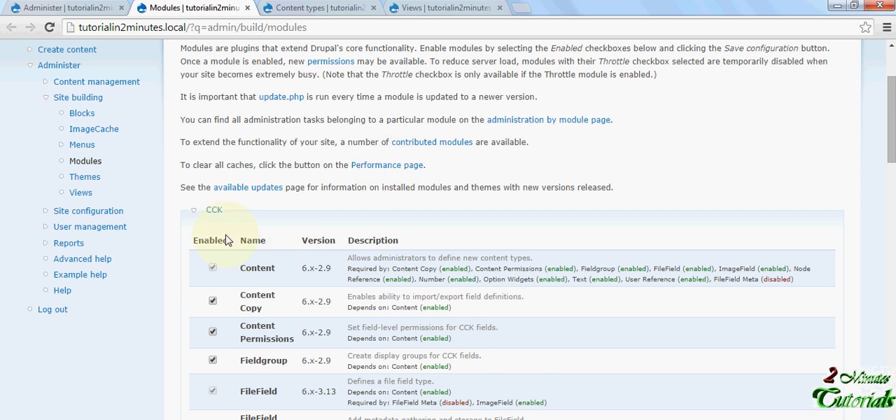
{"action": "scroll", "coordinate": [226, 240], "scroll_direction": "down", "scroll_amount": 1}
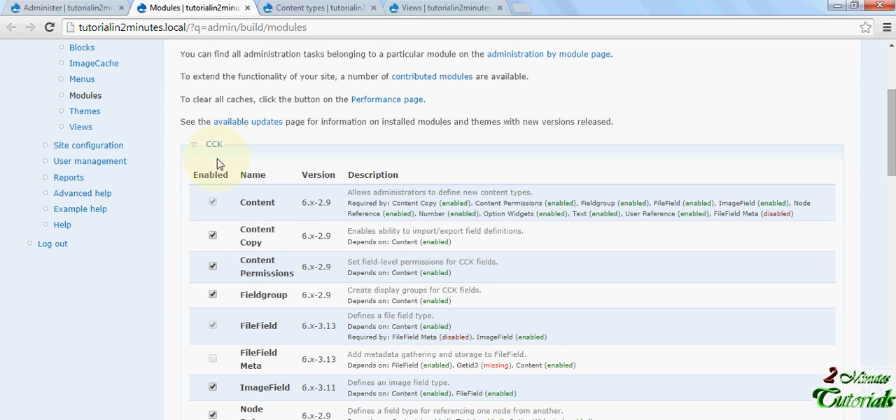
{"action": "scroll", "coordinate": [217, 163], "scroll_direction": "down", "scroll_amount": 4}
{"action": "scroll", "coordinate": [226, 164], "scroll_direction": "up", "scroll_amount": 3}
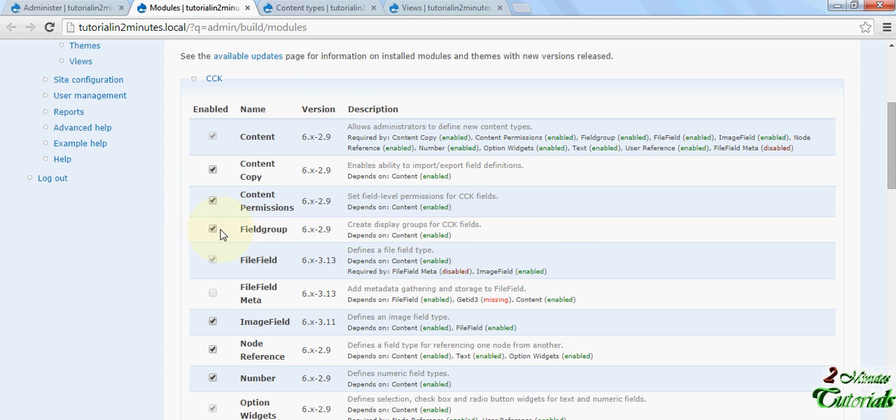
{"action": "scroll", "coordinate": [219, 234], "scroll_direction": "down", "scroll_amount": 3}
{"action": "scroll", "coordinate": [220, 231], "scroll_direction": "down", "scroll_amount": 3}
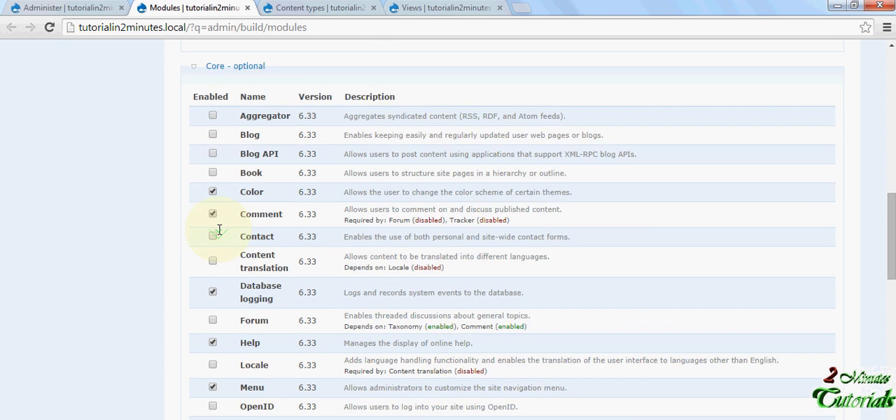
{"action": "scroll", "coordinate": [217, 229], "scroll_direction": "down", "scroll_amount": 8}
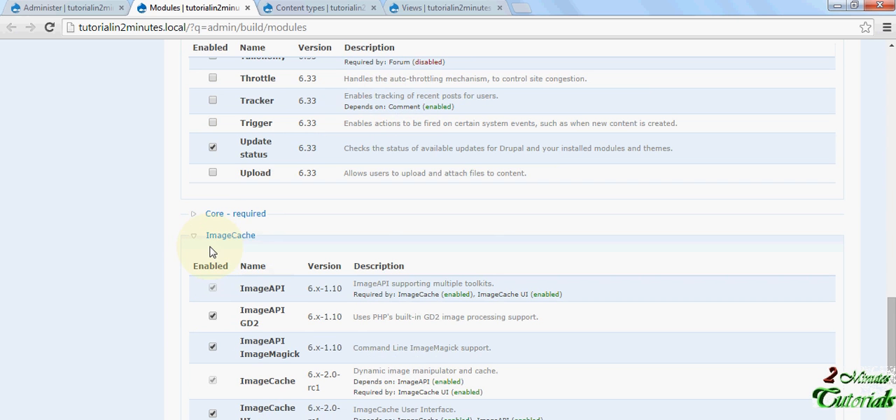
{"action": "scroll", "coordinate": [240, 256], "scroll_direction": "down", "scroll_amount": 4}
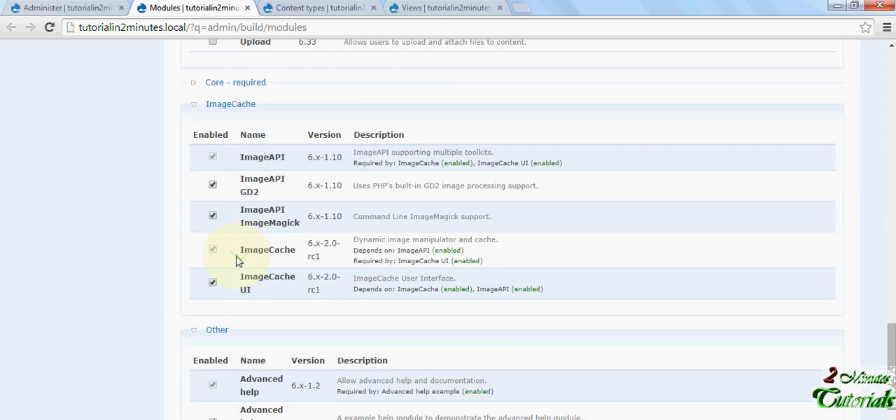
{"action": "scroll", "coordinate": [236, 261], "scroll_direction": "down", "scroll_amount": 3}
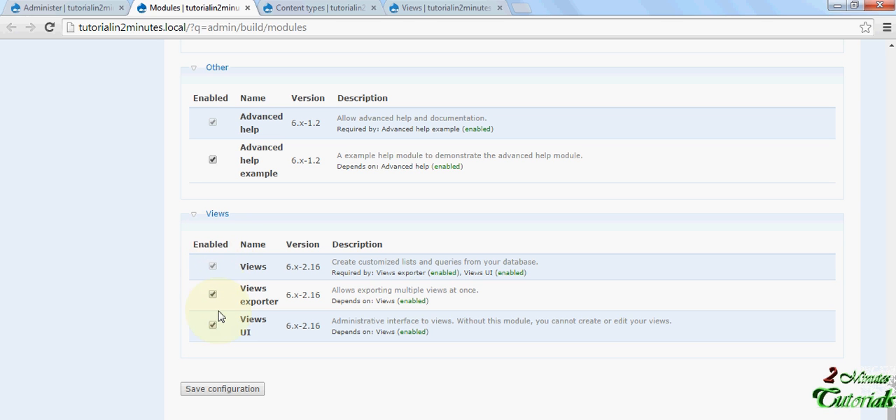
{"action": "left_click", "coordinate": [217, 397]}
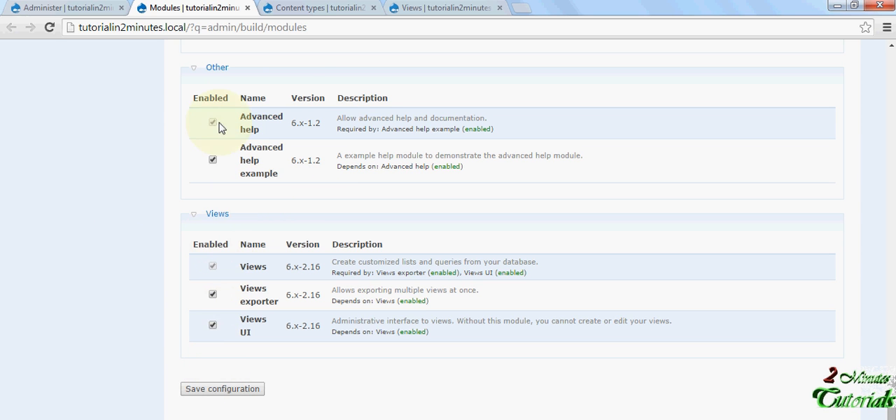
- Open the field management page of the Author content type and review its author image field
{"action": "left_click", "coordinate": [302, 8]}
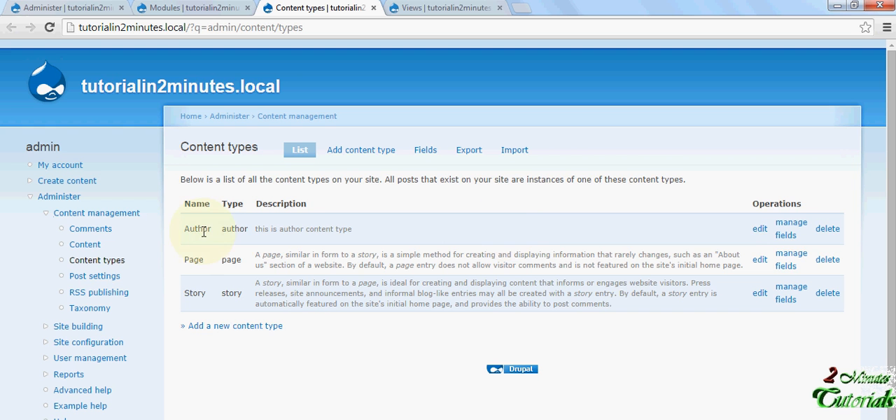
{"action": "left_click", "coordinate": [792, 230]}
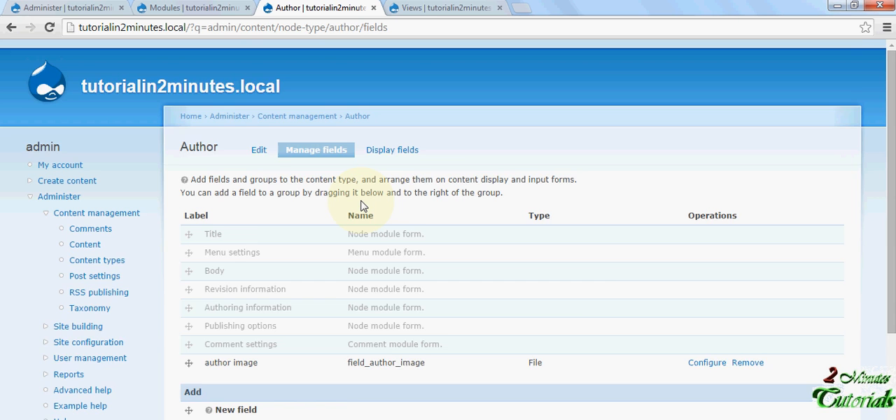
{"action": "scroll", "coordinate": [362, 205], "scroll_direction": "down", "scroll_amount": 2}
{"action": "scroll", "coordinate": [234, 191], "scroll_direction": "up", "scroll_amount": 1}
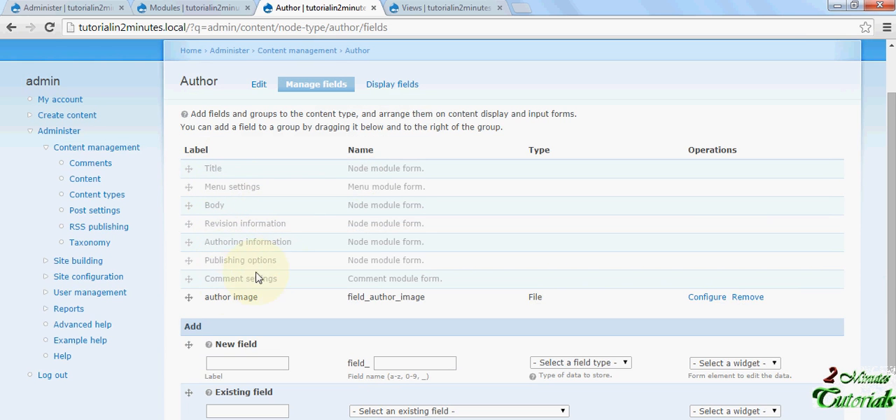
{"action": "left_click_drag", "start_coordinate": [205, 297], "coordinate": [336, 305]}
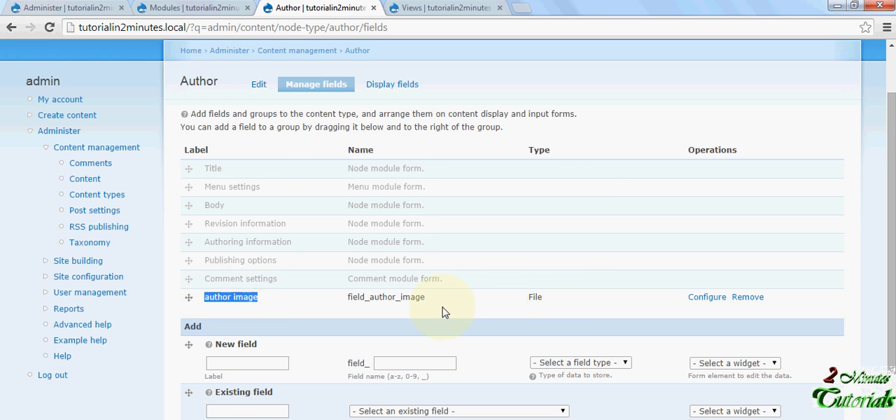
{"action": "scroll", "coordinate": [413, 310], "scroll_direction": "down", "scroll_amount": 1}
{"action": "scroll", "coordinate": [414, 303], "scroll_direction": "up", "scroll_amount": 1}
{"action": "scroll", "coordinate": [414, 304], "scroll_direction": "down", "scroll_amount": 1}
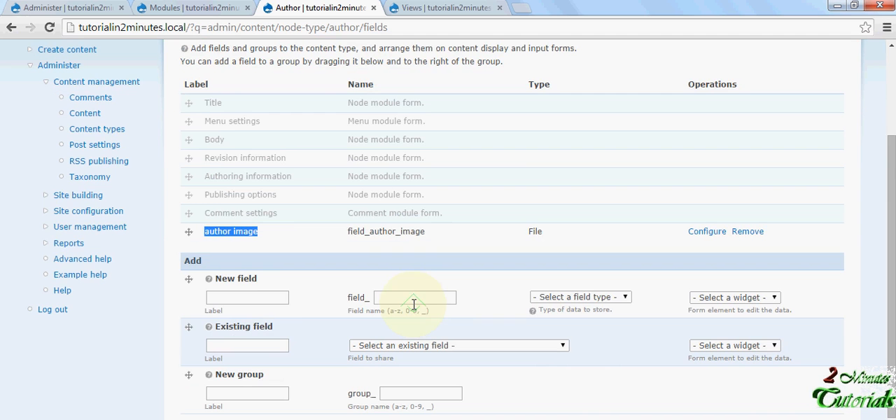
- Inspect the new field's label and field name entries and the available field types
{"action": "left_click", "coordinate": [229, 297]}
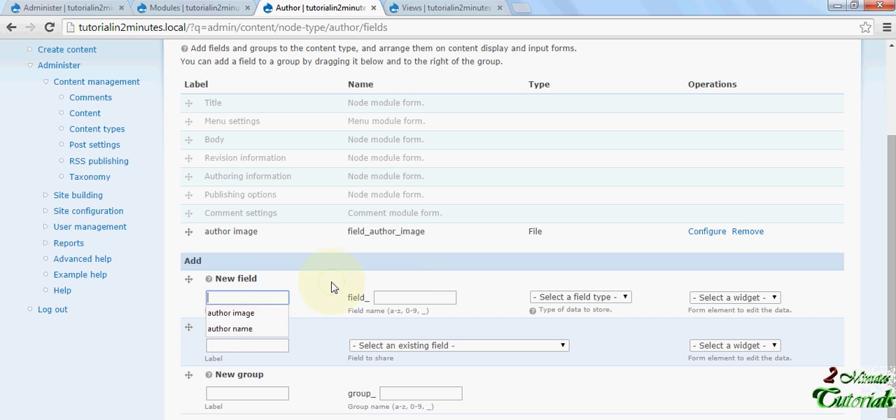
{"action": "left_click", "coordinate": [397, 297]}
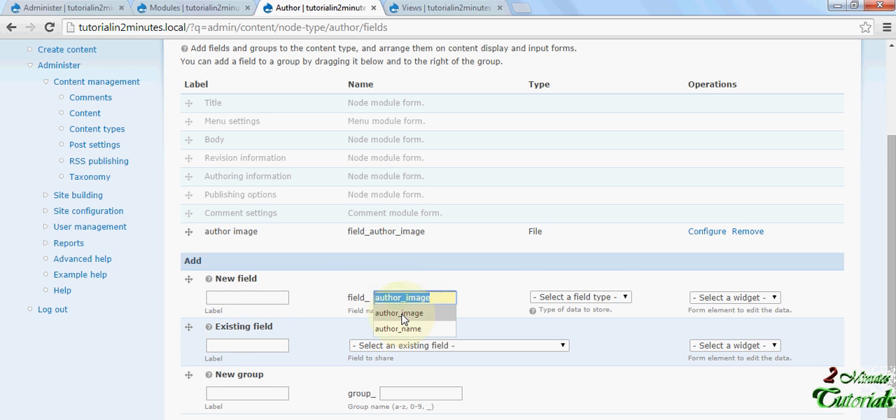
{"action": "left_click", "coordinate": [501, 294]}
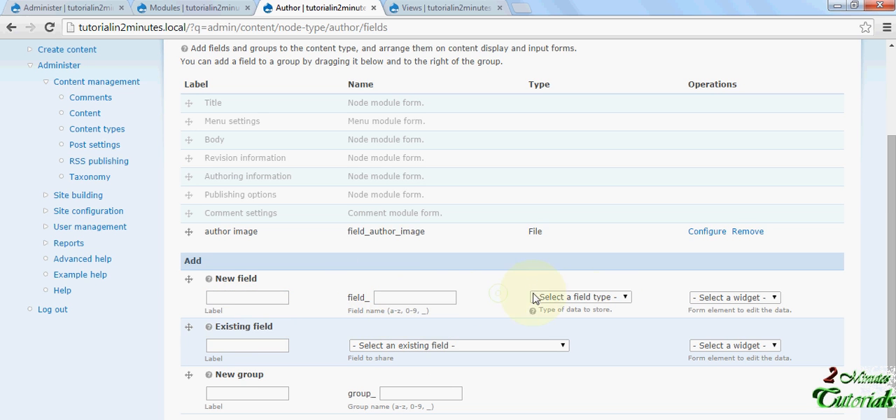
{"action": "left_click", "coordinate": [608, 300]}
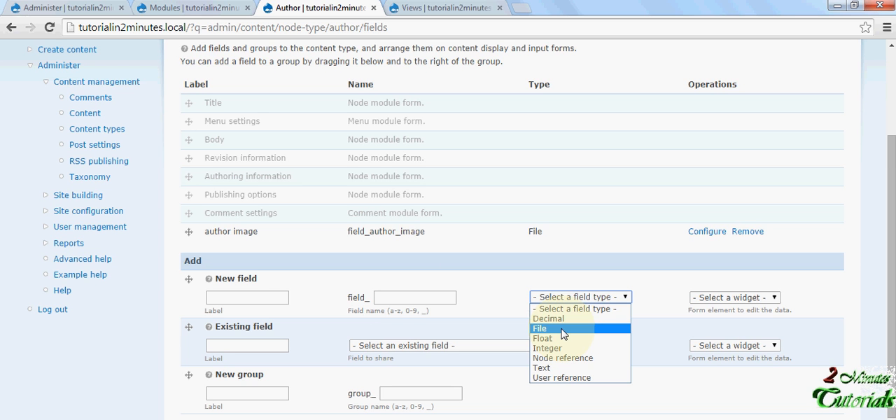
{"action": "left_click", "coordinate": [474, 271]}
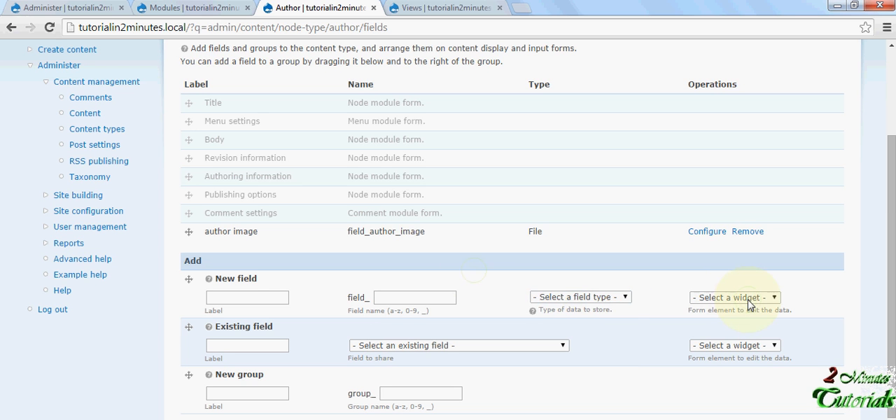
- Set the new field's type to File and look at the widgets offered for it
{"action": "left_click", "coordinate": [597, 304]}
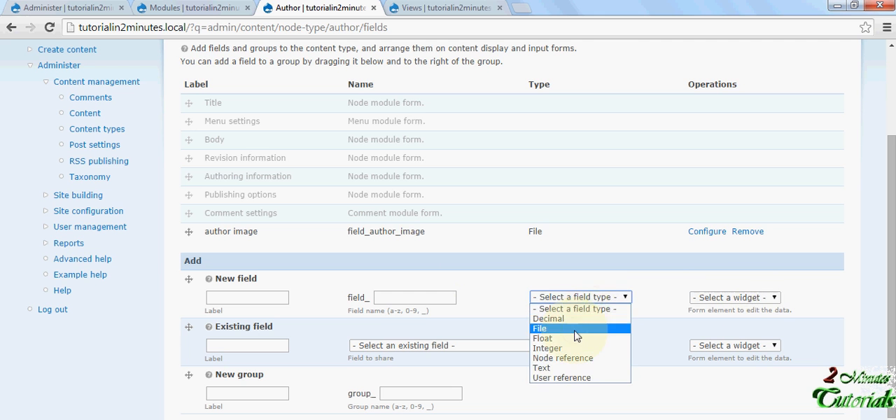
{"action": "left_click", "coordinate": [595, 331]}
{"action": "left_click", "coordinate": [718, 297]}
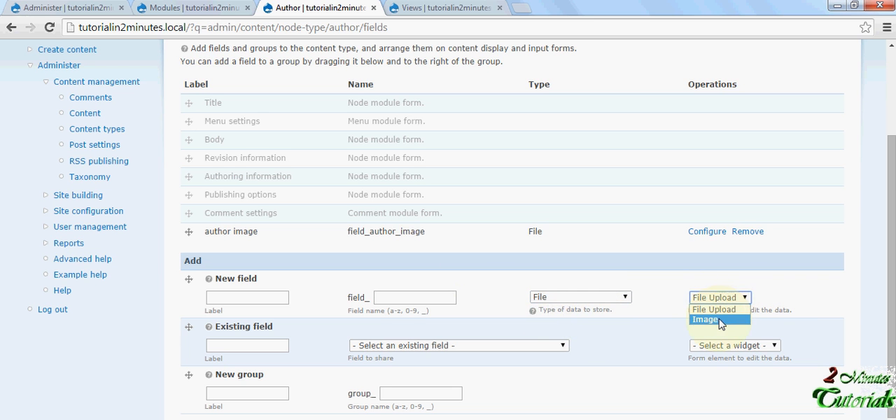
{"action": "left_click", "coordinate": [814, 307]}
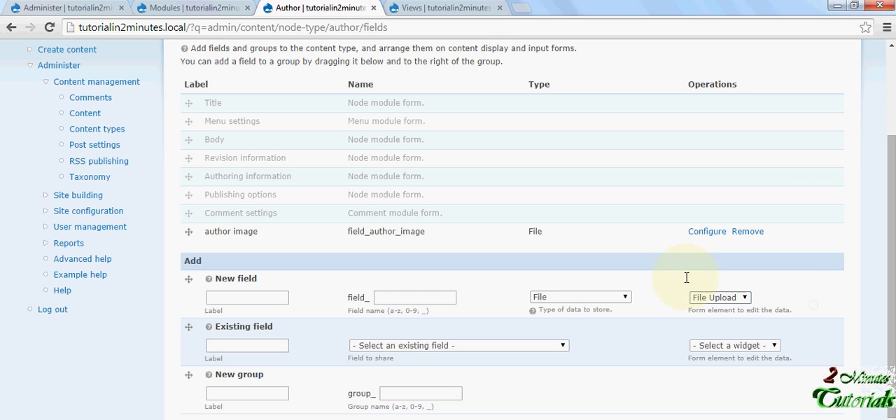
- Open the author image field's configuration and review its widget type, help text, permitted extensions, dimensions and global settings
{"action": "left_click", "coordinate": [706, 232]}
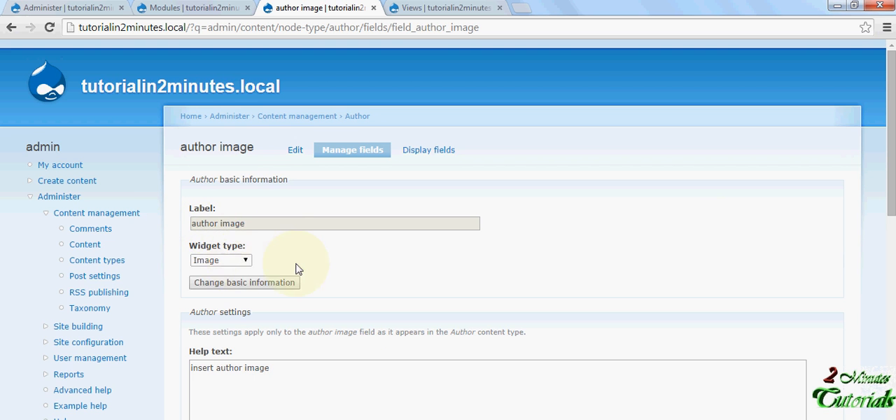
{"action": "scroll", "coordinate": [318, 266], "scroll_direction": "down", "scroll_amount": 1}
{"action": "scroll", "coordinate": [304, 277], "scroll_direction": "down", "scroll_amount": 1}
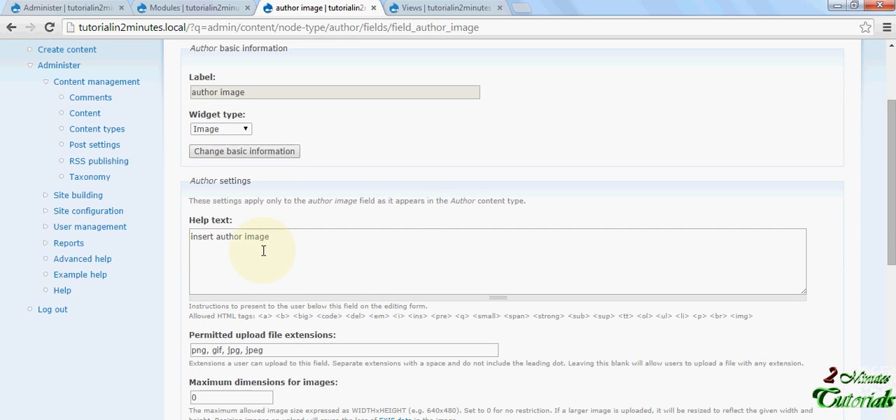
{"action": "scroll", "coordinate": [263, 251], "scroll_direction": "down", "scroll_amount": 2}
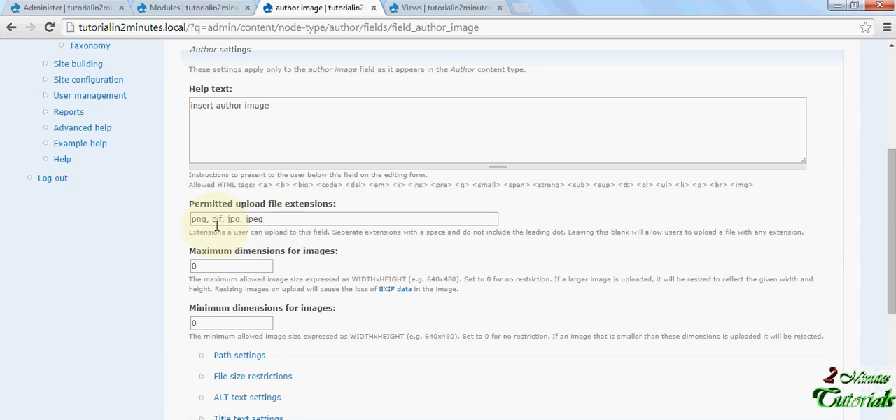
{"action": "scroll", "coordinate": [212, 223], "scroll_direction": "down", "scroll_amount": 1}
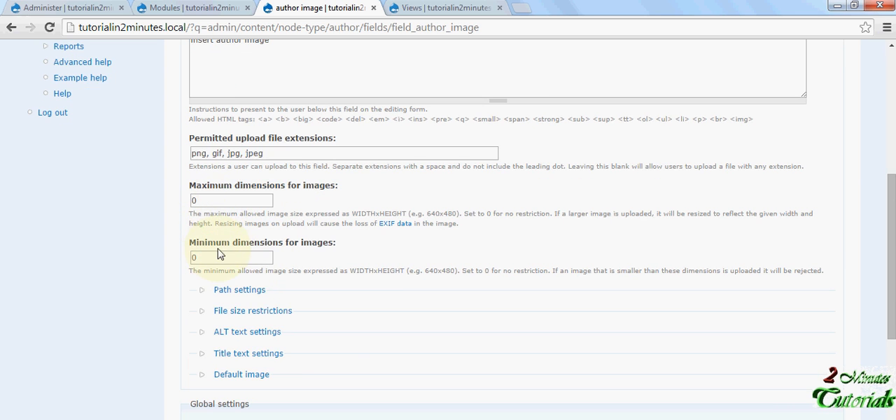
{"action": "scroll", "coordinate": [213, 214], "scroll_direction": "down", "scroll_amount": 1}
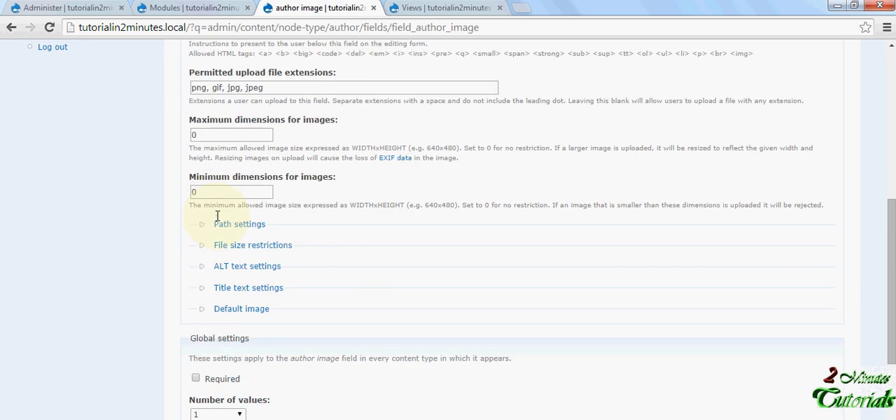
{"action": "scroll", "coordinate": [217, 223], "scroll_direction": "down", "scroll_amount": 4}
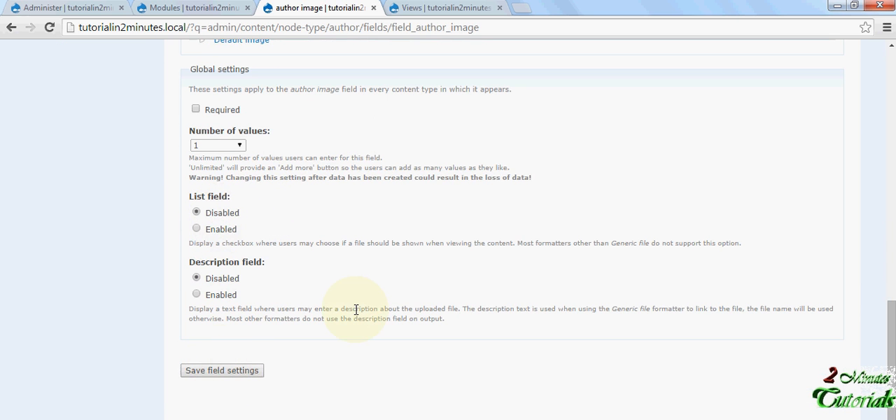
{"action": "middle_click", "coordinate": [390, 268]}
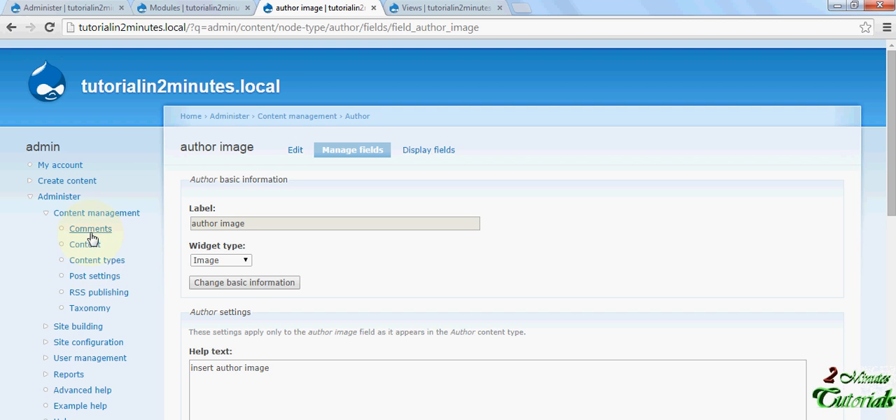
- Open the Create content page in a new browser tab and start a new Author entry
{"action": "right_click", "coordinate": [79, 180]}
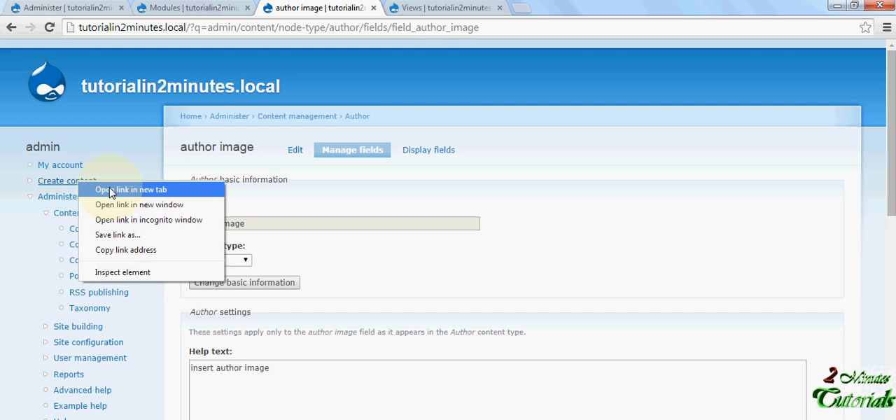
{"action": "left_click", "coordinate": [110, 190]}
{"action": "left_click", "coordinate": [444, 7]}
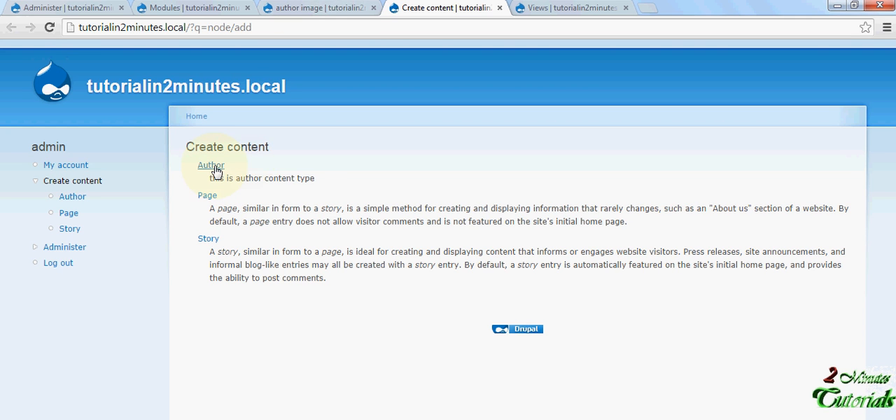
{"action": "left_click", "coordinate": [211, 166]}
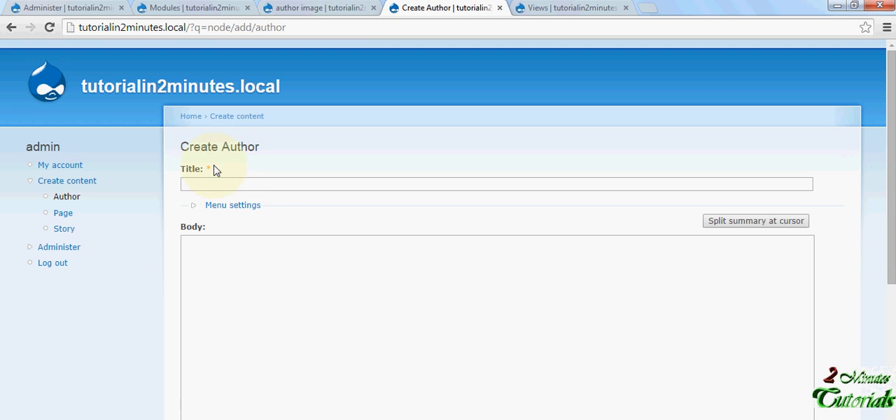
- Examine the Create Author form, including its title, body and author image upload field
{"action": "left_click", "coordinate": [238, 183]}
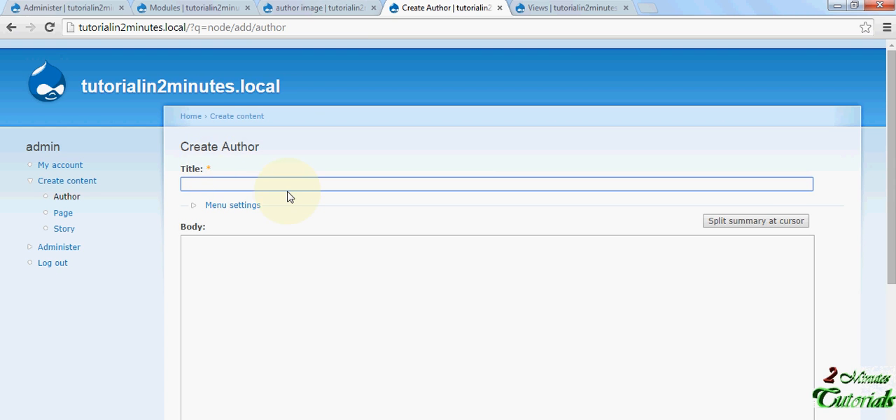
{"action": "scroll", "coordinate": [287, 196], "scroll_direction": "down", "scroll_amount": 2}
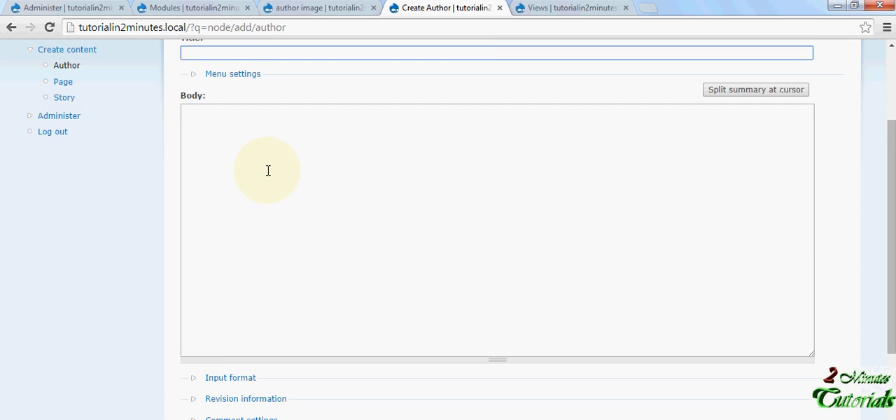
{"action": "scroll", "coordinate": [269, 170], "scroll_direction": "down", "scroll_amount": 3}
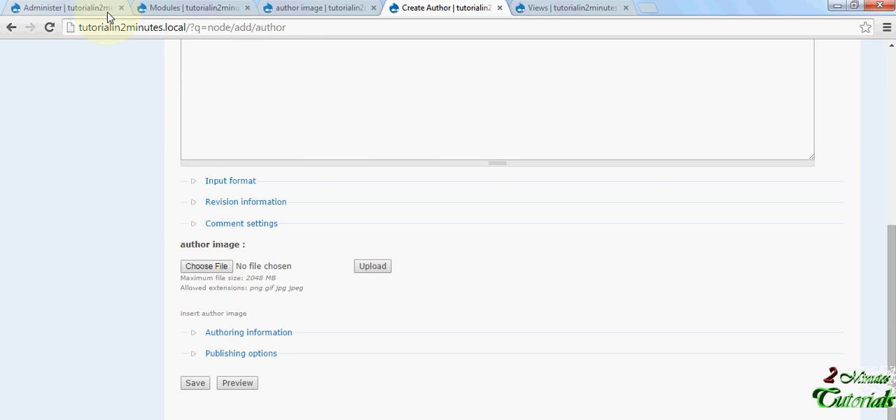
{"action": "scroll", "coordinate": [178, 154], "scroll_direction": "up", "scroll_amount": 7}
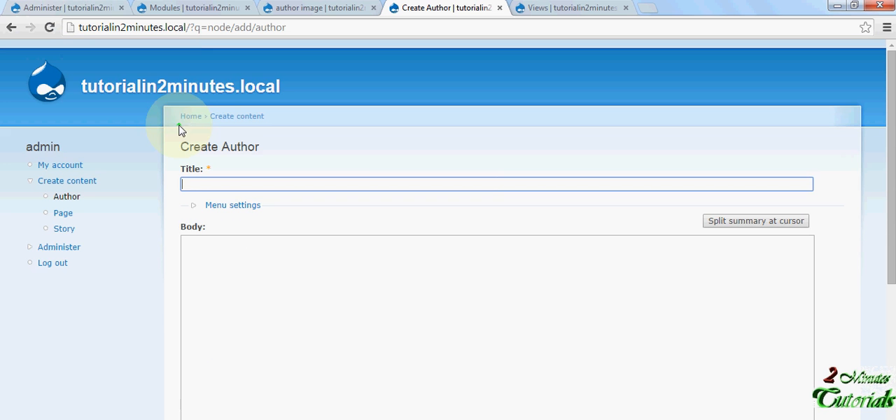
- Open the site's Content management list in a new browser tab from the author image field page
{"action": "left_click", "coordinate": [284, 8]}
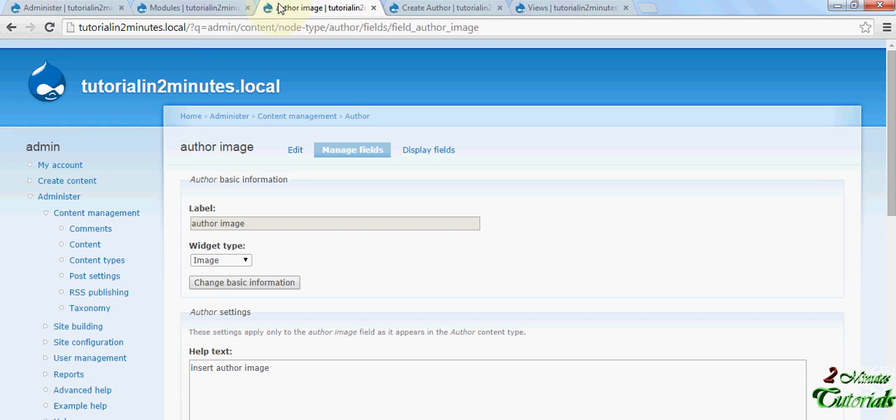
{"action": "right_click", "coordinate": [89, 244]}
{"action": "left_click", "coordinate": [112, 254]}
{"action": "left_click", "coordinate": [541, 7]}
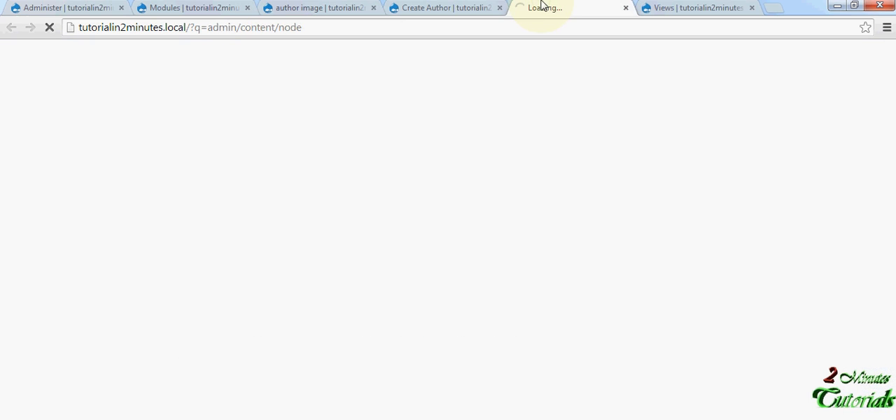
{"action": "left_click", "coordinate": [409, 8]}
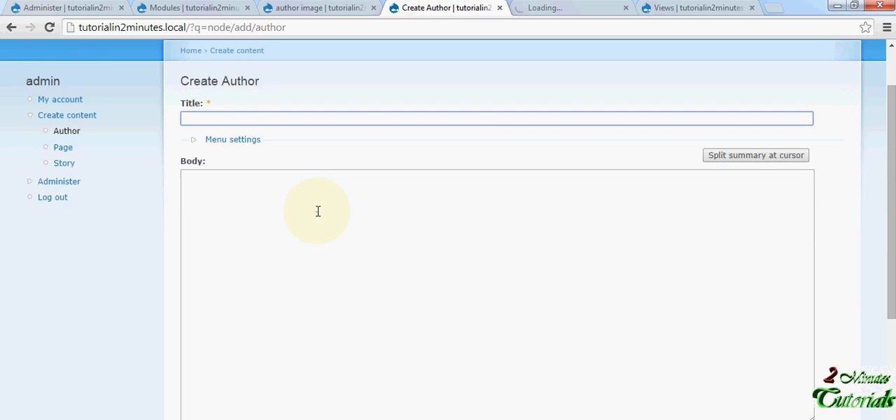
{"action": "left_click", "coordinate": [581, 8]}
- Examine the content list's two Author entries, author cde and author abc
{"action": "scroll", "coordinate": [391, 208], "scroll_direction": "down", "scroll_amount": 1}
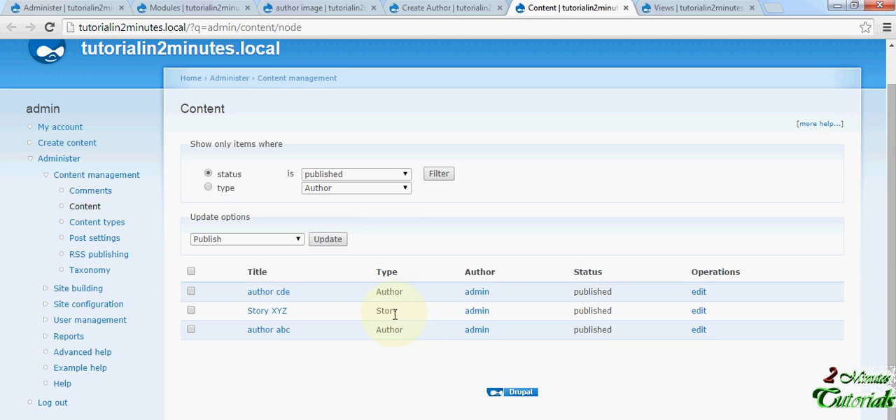
{"action": "left_click_drag", "start_coordinate": [301, 292], "coordinate": [250, 298]}
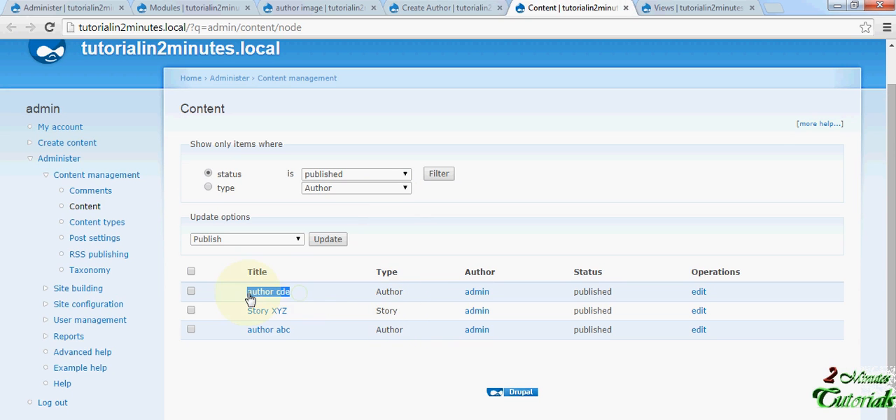
{"action": "left_click_drag", "start_coordinate": [297, 334], "coordinate": [250, 338]}
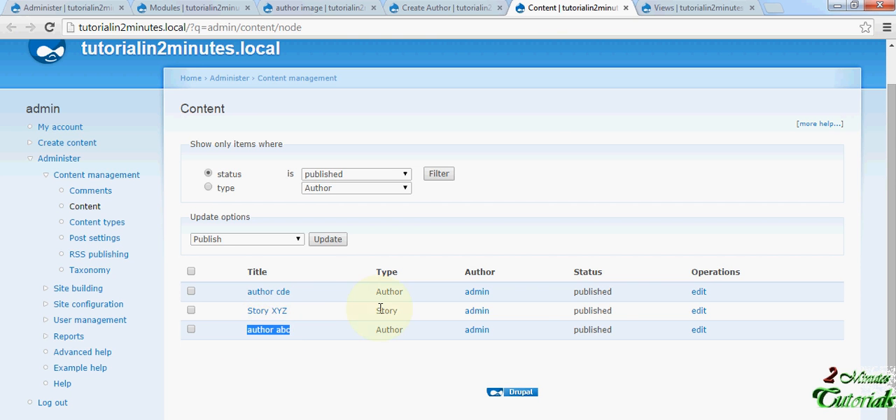
- Return to the Create Author form and review its fields down to the author image upload
{"action": "left_click", "coordinate": [464, 7]}
{"action": "left_click", "coordinate": [187, 184]}
{"action": "scroll", "coordinate": [235, 190], "scroll_direction": "down", "scroll_amount": 4}
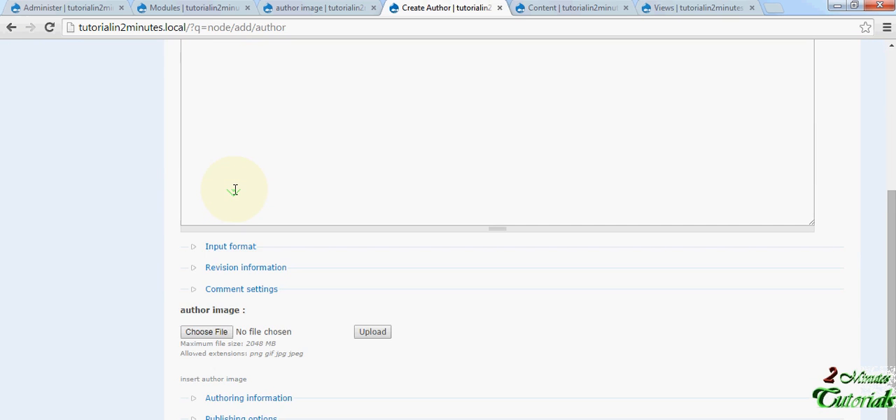
{"action": "scroll", "coordinate": [385, 105], "scroll_direction": "up", "scroll_amount": 1}
- Open the author cde entry for editing, examine its body and author image, and return to the content list
{"action": "left_click", "coordinate": [551, 7]}
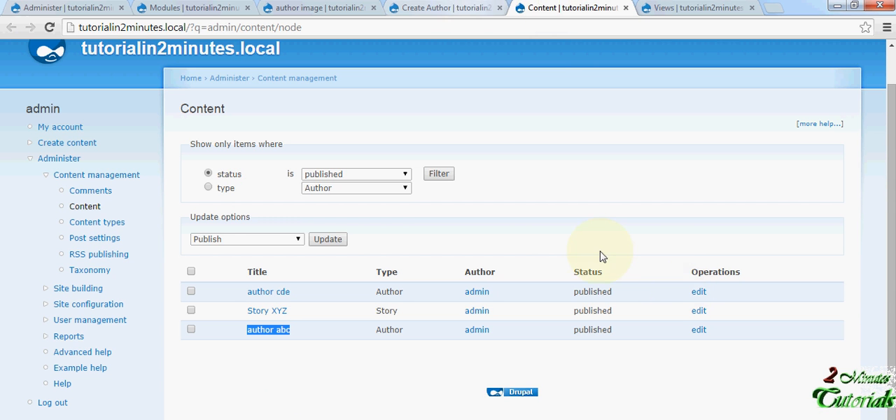
{"action": "left_click", "coordinate": [699, 293]}
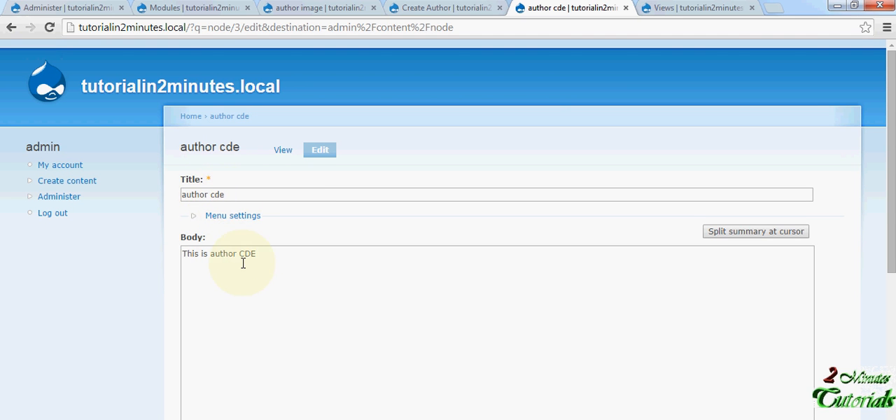
{"action": "scroll", "coordinate": [247, 263], "scroll_direction": "down", "scroll_amount": 3}
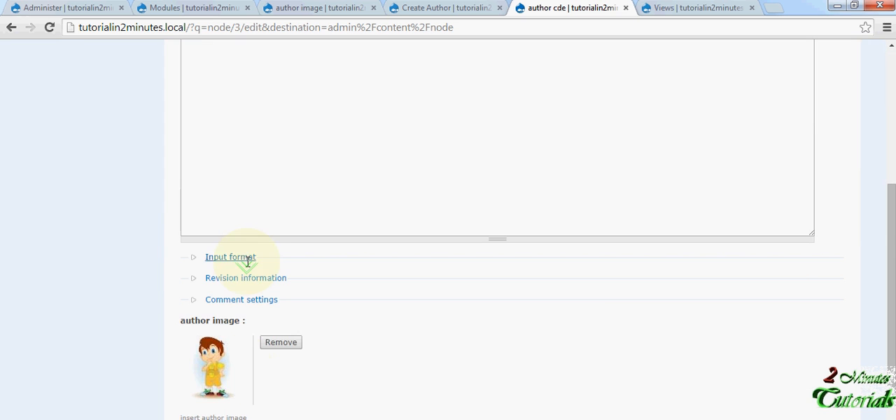
{"action": "scroll", "coordinate": [237, 376], "scroll_direction": "down", "scroll_amount": 2}
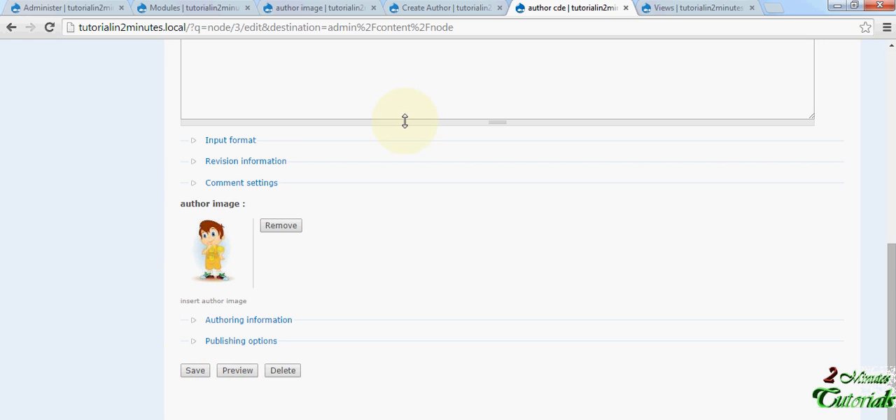
{"action": "left_click", "coordinate": [11, 29]}
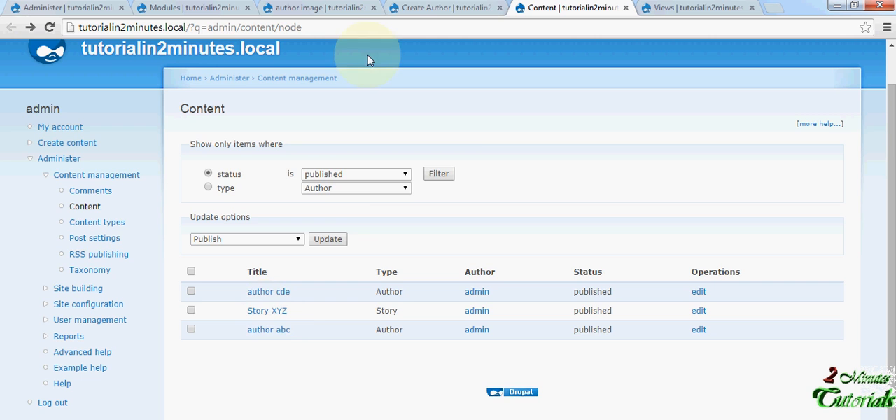
- Leave the blank Create Author form and go back to the Create content page
{"action": "left_click", "coordinate": [415, 9]}
{"action": "scroll", "coordinate": [156, 128], "scroll_direction": "up", "scroll_amount": 3}
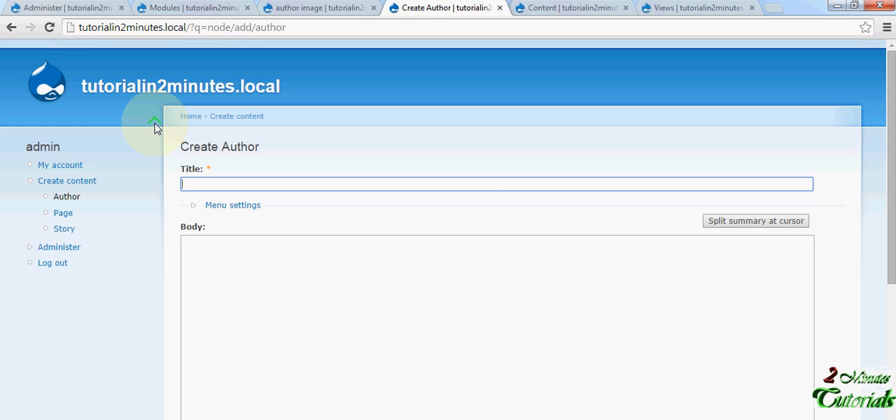
{"action": "left_click", "coordinate": [12, 28]}
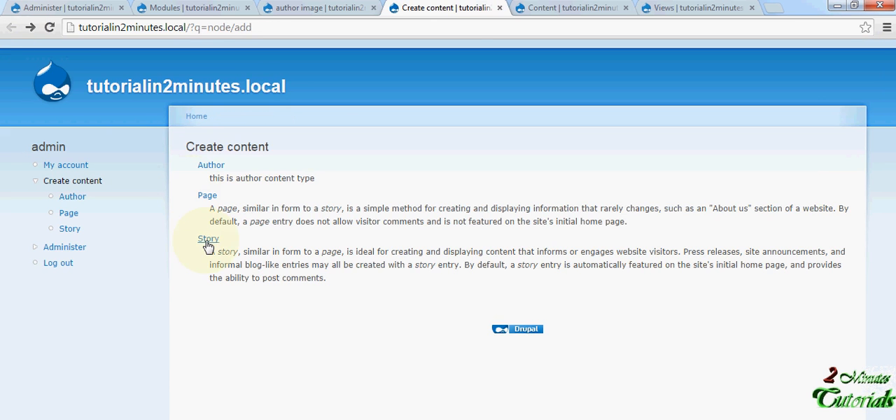
- Go from the author image field settings to the content types list and open the Story type's field management
{"action": "left_click", "coordinate": [326, 8]}
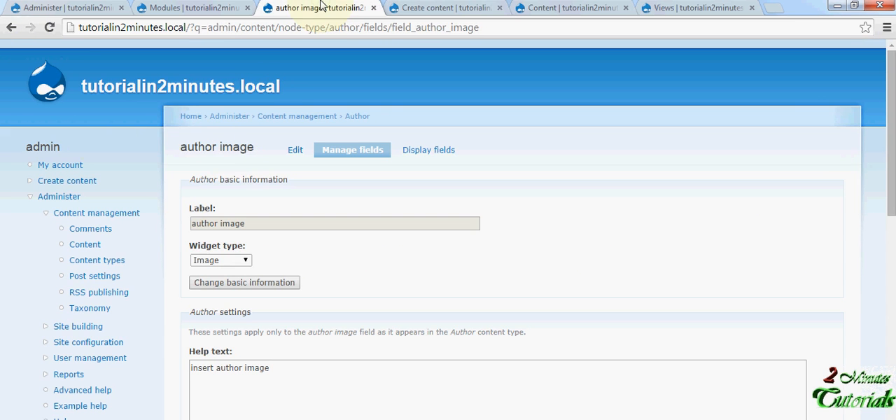
{"action": "left_click", "coordinate": [12, 28]}
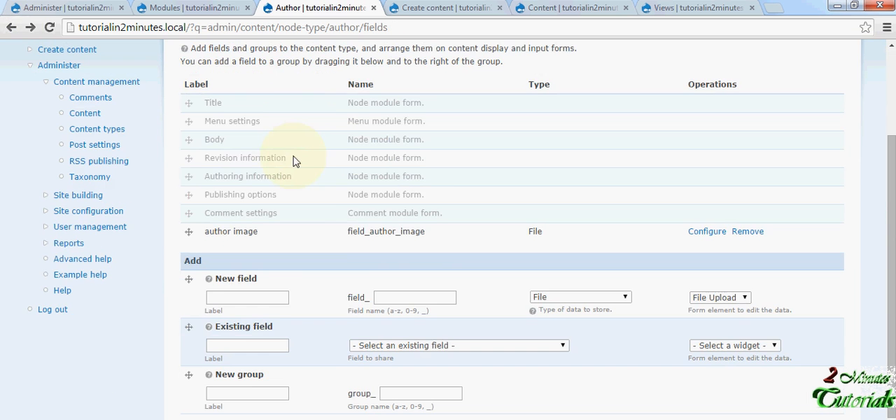
{"action": "scroll", "coordinate": [313, 187], "scroll_direction": "up", "scroll_amount": 2}
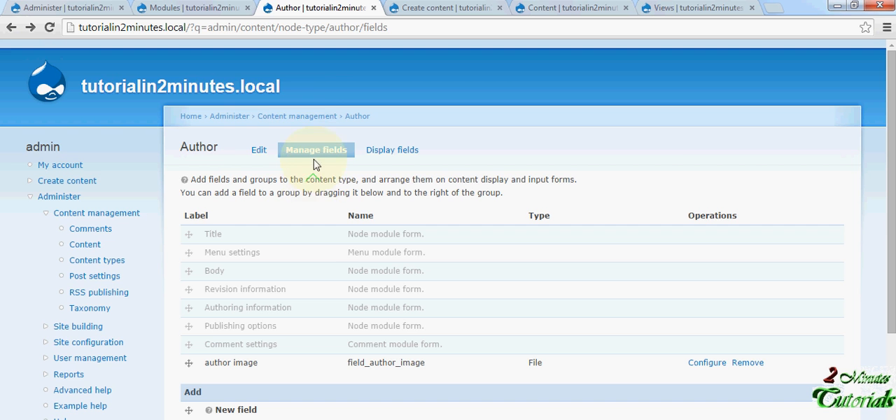
{"action": "left_click", "coordinate": [297, 120]}
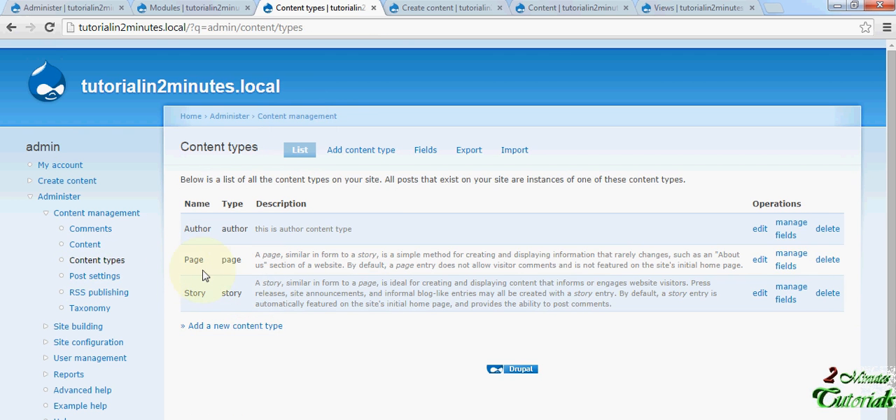
{"action": "left_click", "coordinate": [792, 294]}
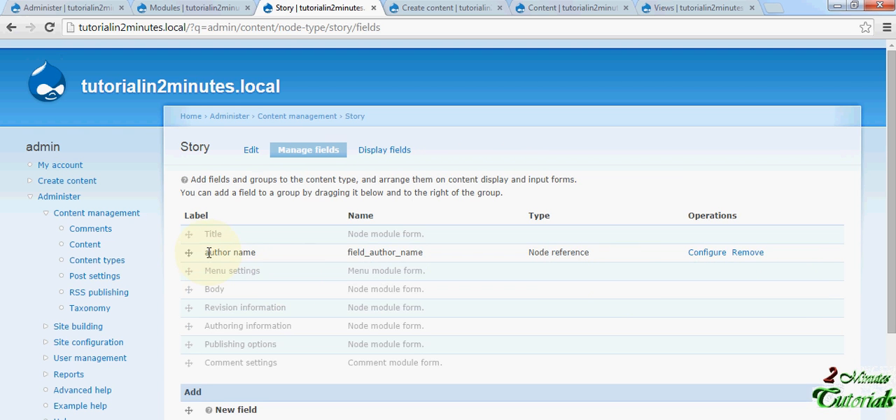
- Examine the Story type's author name field and its Node reference type
{"action": "left_click_drag", "start_coordinate": [209, 252], "coordinate": [333, 270]}
{"action": "left_click_drag", "start_coordinate": [534, 252], "coordinate": [596, 255]}
{"action": "scroll", "coordinate": [496, 273], "scroll_direction": "down", "scroll_amount": 2}
{"action": "scroll", "coordinate": [496, 273], "scroll_direction": "up", "scroll_amount": 1}
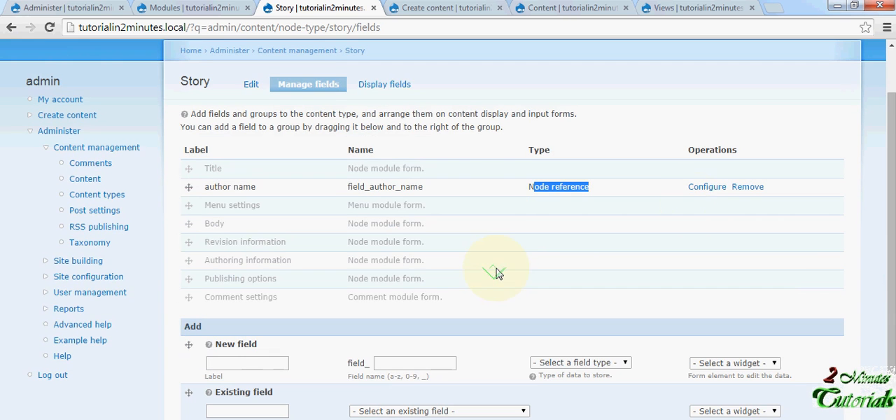
- Open the author name field's configuration and resubmit its basic information with the Check boxes/radio buttons widget
{"action": "left_click", "coordinate": [705, 194]}
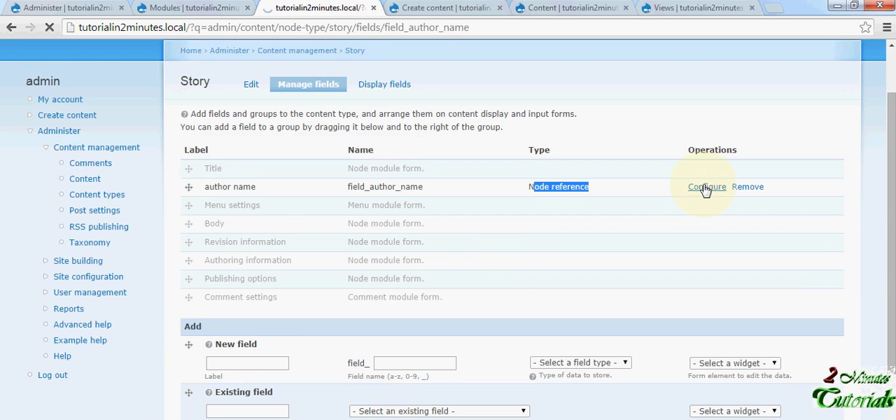
{"action": "scroll", "coordinate": [299, 285], "scroll_direction": "down", "scroll_amount": 1}
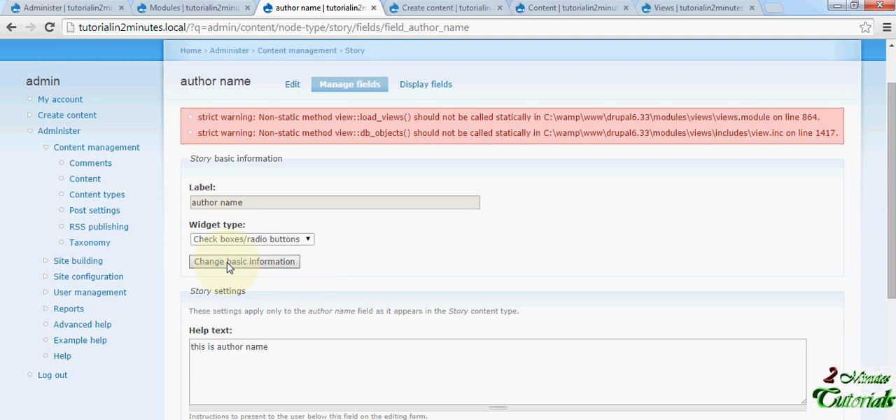
{"action": "left_click", "coordinate": [230, 263]}
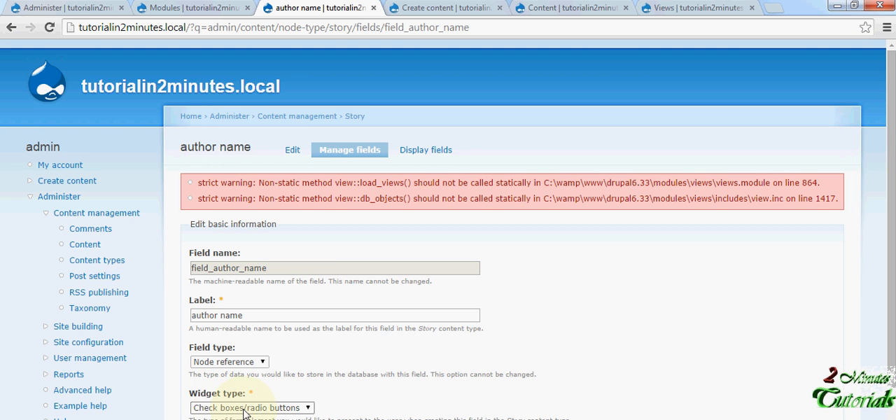
{"action": "scroll", "coordinate": [245, 413], "scroll_direction": "down", "scroll_amount": 1}
{"action": "left_click", "coordinate": [203, 407]}
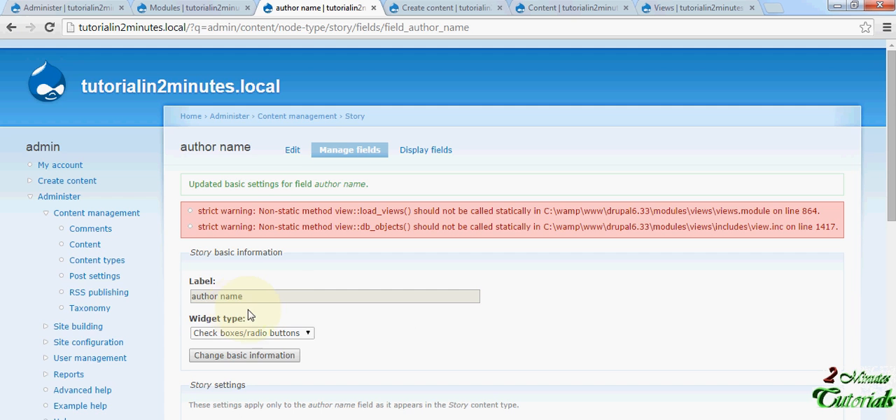
- Review the author name field's help text, number of values and referenceable content types, and save the field settings
{"action": "scroll", "coordinate": [239, 313], "scroll_direction": "down", "scroll_amount": 2}
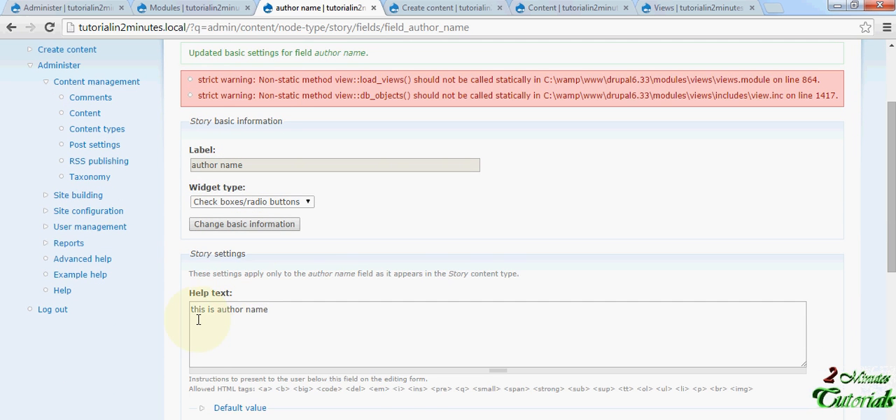
{"action": "scroll", "coordinate": [281, 321], "scroll_direction": "down", "scroll_amount": 2}
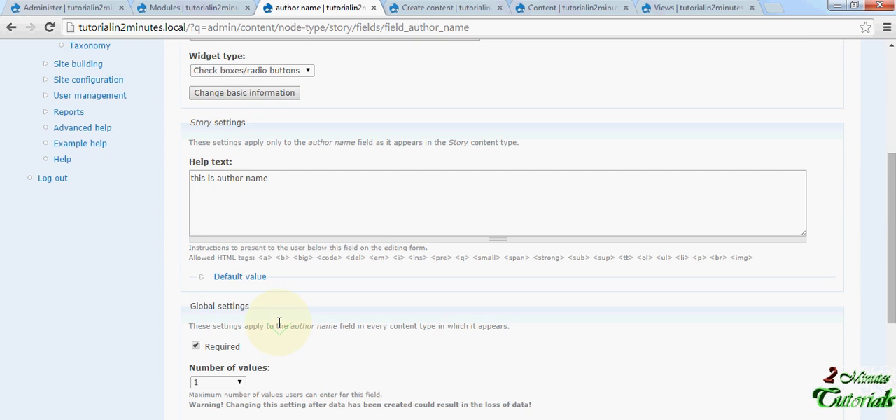
{"action": "scroll", "coordinate": [280, 323], "scroll_direction": "down", "scroll_amount": 2}
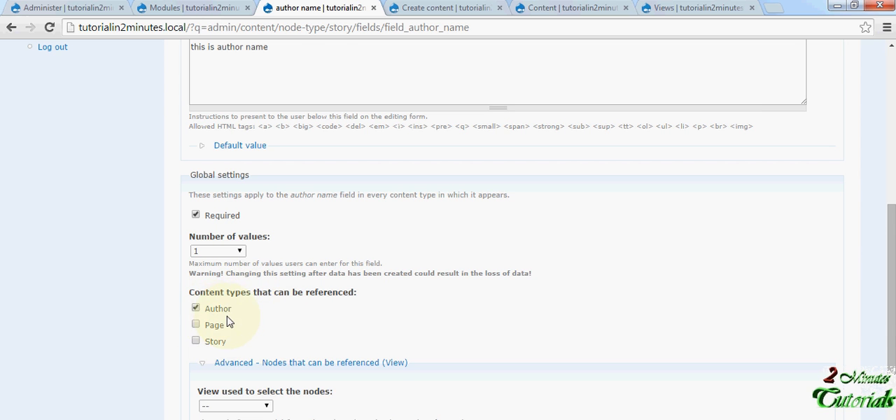
{"action": "scroll", "coordinate": [227, 321], "scroll_direction": "down", "scroll_amount": 3}
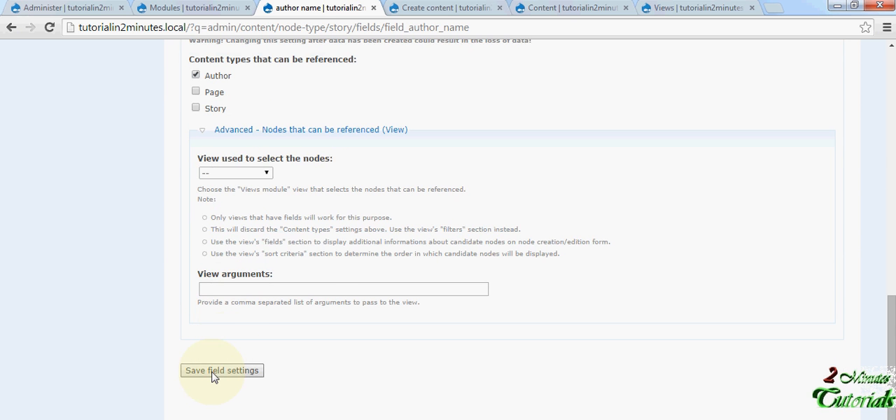
{"action": "left_click", "coordinate": [215, 376]}
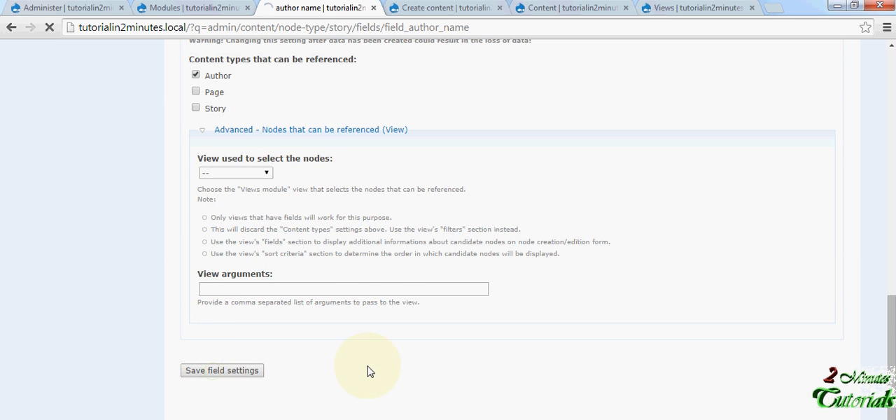
{"action": "scroll", "coordinate": [370, 371], "scroll_direction": "up", "scroll_amount": 5}
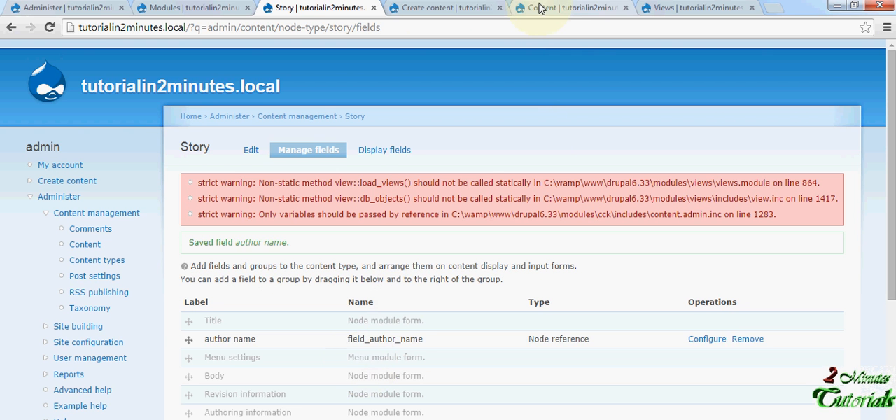
- Open Story XYZ for editing from the content list and examine its author name choices
{"action": "left_click", "coordinate": [546, 9]}
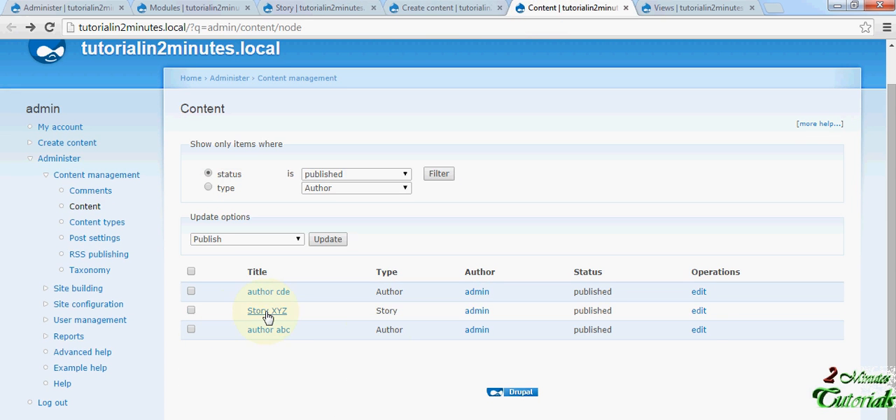
{"action": "left_click", "coordinate": [700, 312]}
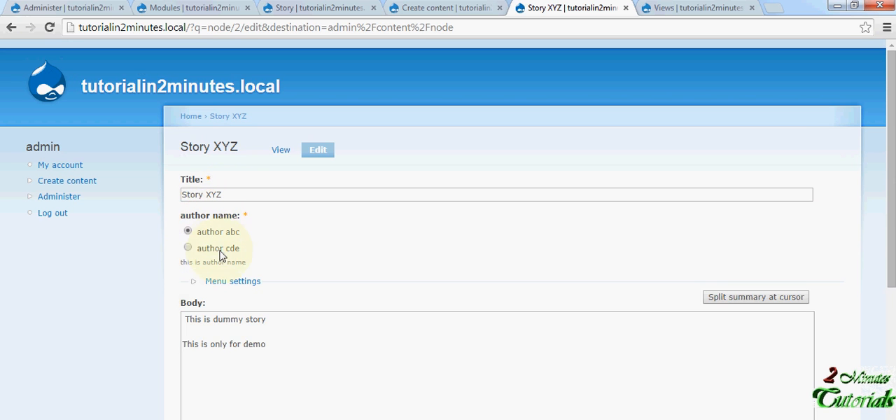
{"action": "left_click", "coordinate": [429, 8]}
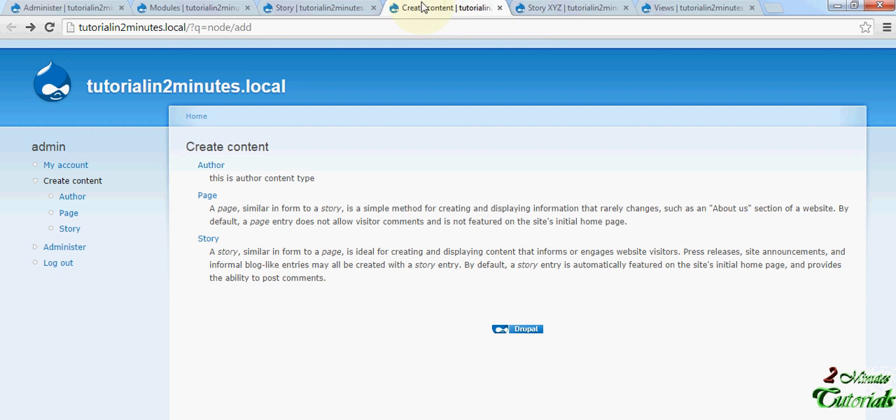
{"action": "left_click", "coordinate": [527, 9]}
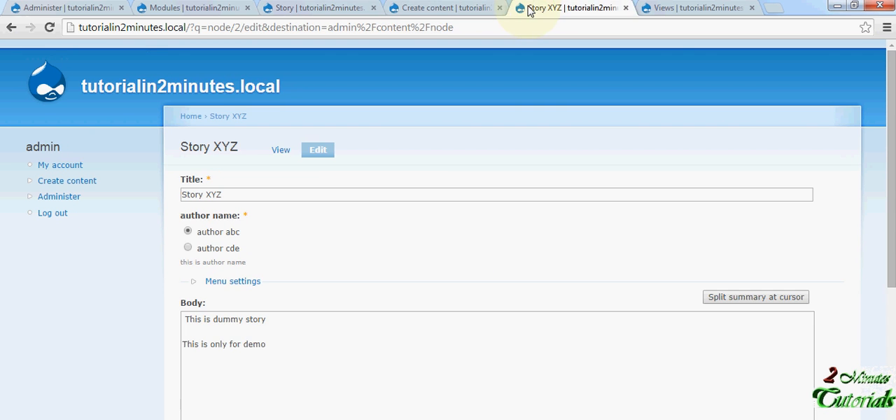
- Open the Content management list in another new browser tab from the Story fields page
{"action": "left_click", "coordinate": [298, 7]}
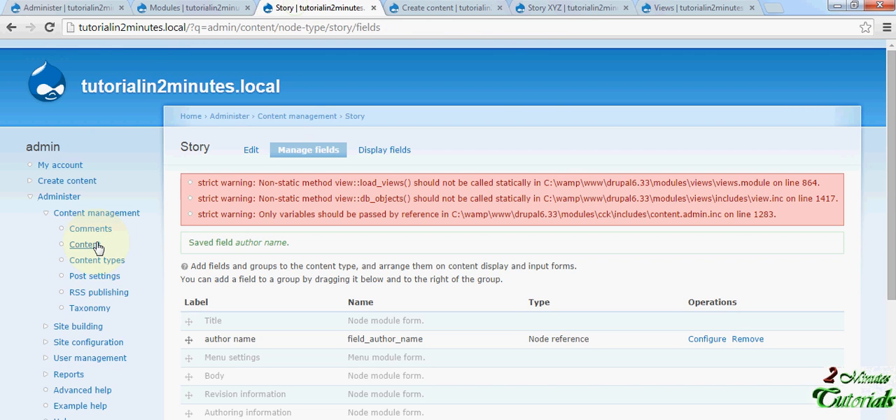
{"action": "right_click", "coordinate": [97, 248]}
{"action": "left_click", "coordinate": [122, 254]}
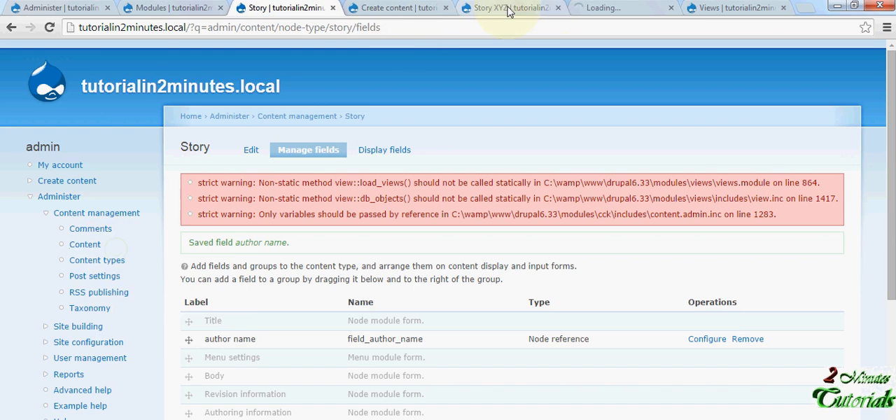
- Compare the author entries in the content list with the author name choices on Story XYZ's edit form
{"action": "left_click", "coordinate": [593, 9]}
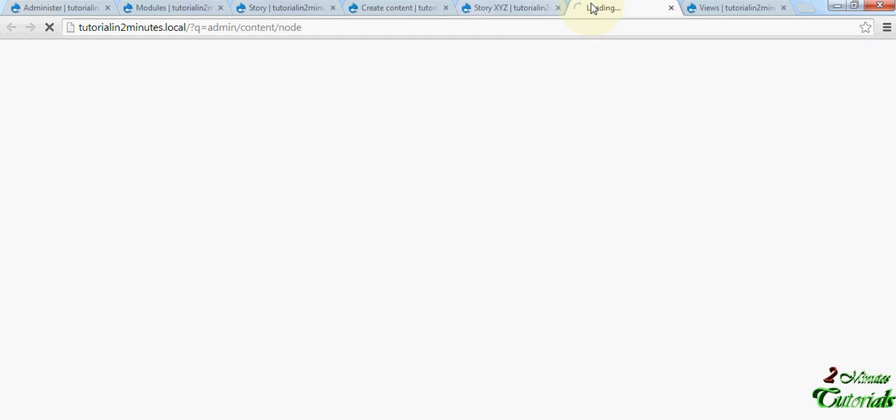
{"action": "left_click", "coordinate": [498, 7]}
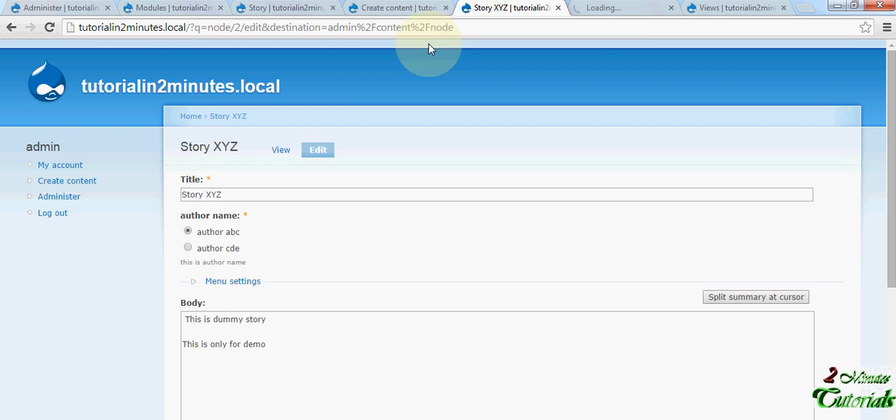
{"action": "left_click", "coordinate": [576, 9]}
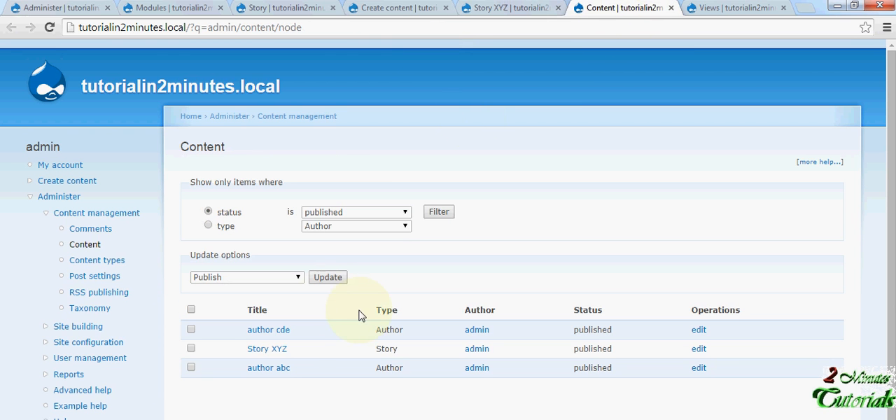
{"action": "triple_click", "coordinate": [280, 330]}
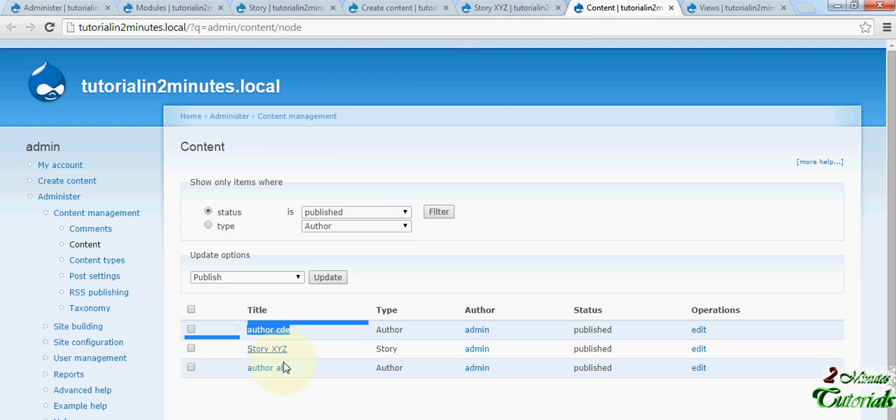
{"action": "triple_click", "coordinate": [277, 367]}
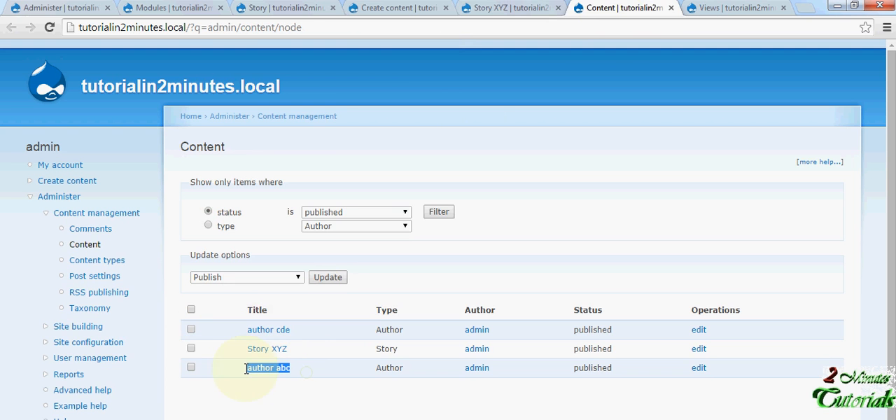
- Examine Story XYZ's edit form, from its title, author name and body to the publishing options
{"action": "left_click", "coordinate": [505, 8]}
{"action": "scroll", "coordinate": [236, 287], "scroll_direction": "down", "scroll_amount": 4}
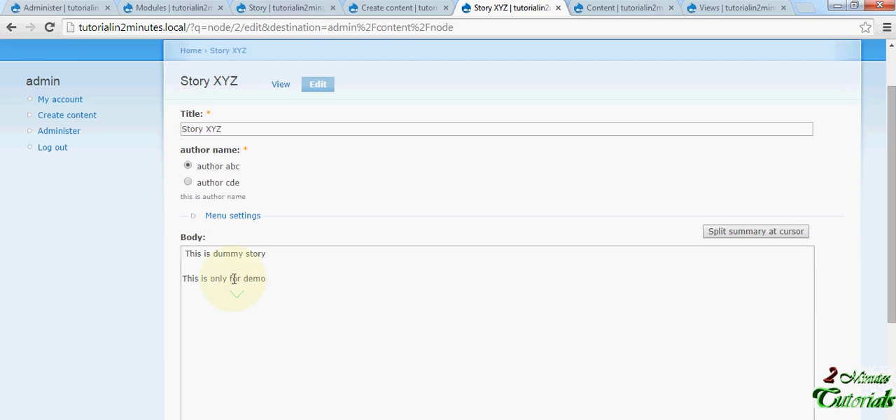
{"action": "scroll", "coordinate": [234, 260], "scroll_direction": "up", "scroll_amount": 2}
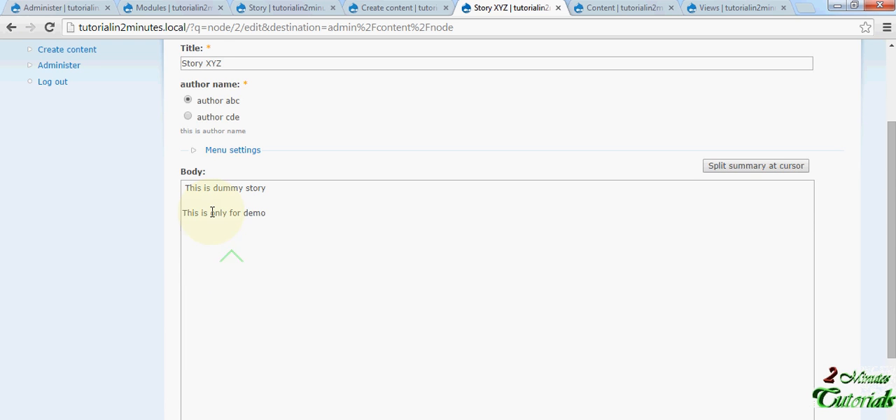
{"action": "scroll", "coordinate": [227, 229], "scroll_direction": "down", "scroll_amount": 3}
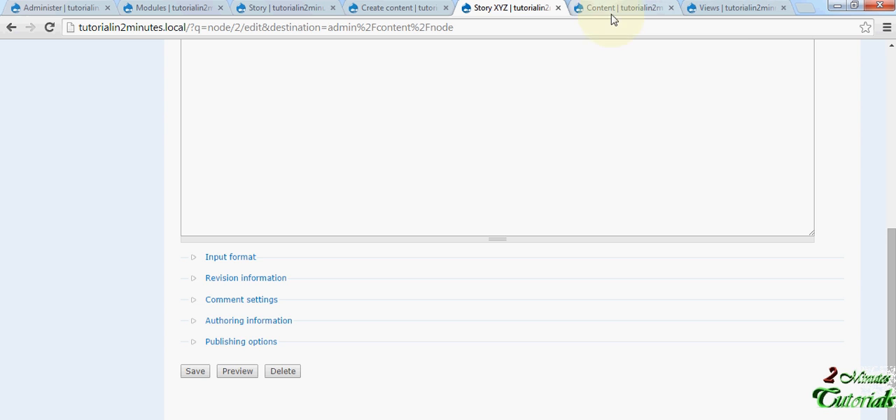
{"action": "scroll", "coordinate": [806, 155], "scroll_direction": "up", "scroll_amount": 6}
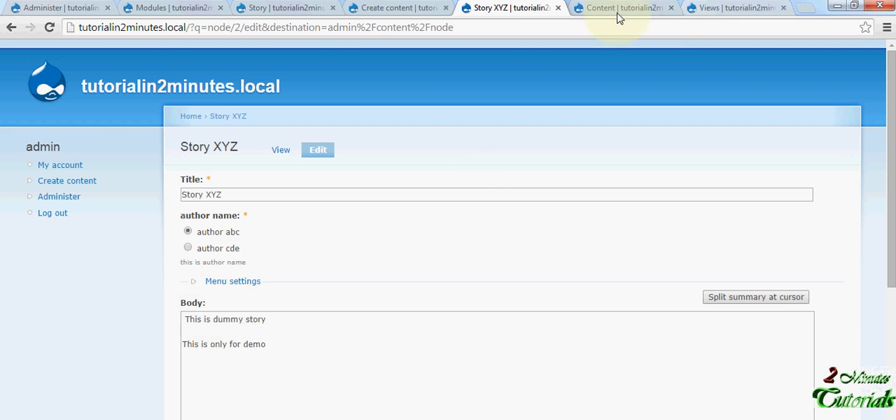
- Look at the Views administration page and the Site building section of the Administer overview
{"action": "left_click", "coordinate": [715, 12]}
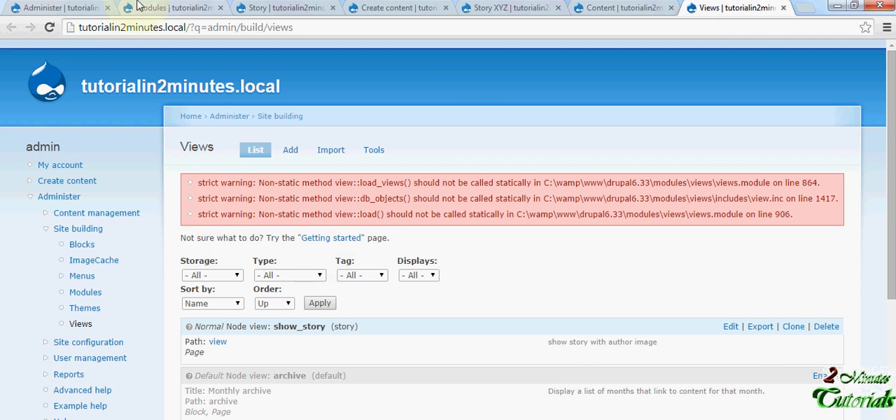
{"action": "left_click", "coordinate": [97, 7]}
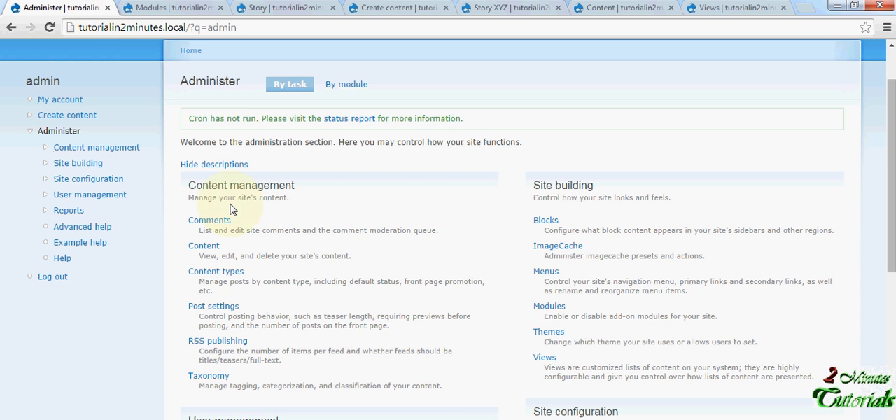
{"action": "scroll", "coordinate": [383, 221], "scroll_direction": "down", "scroll_amount": 1}
{"action": "scroll", "coordinate": [383, 221], "scroll_direction": "up", "scroll_amount": 1}
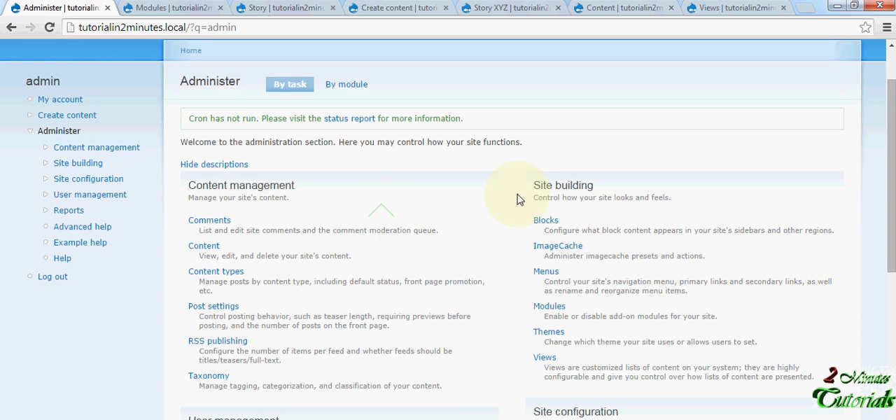
{"action": "left_click_drag", "start_coordinate": [534, 185], "coordinate": [605, 186]}
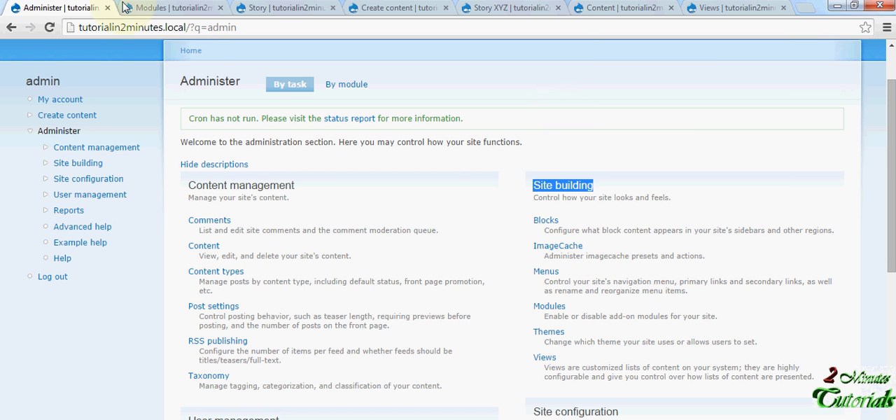
- Check the enabled Views, Views exporter and Views UI modules on the Modules page
{"action": "left_click", "coordinate": [145, 9]}
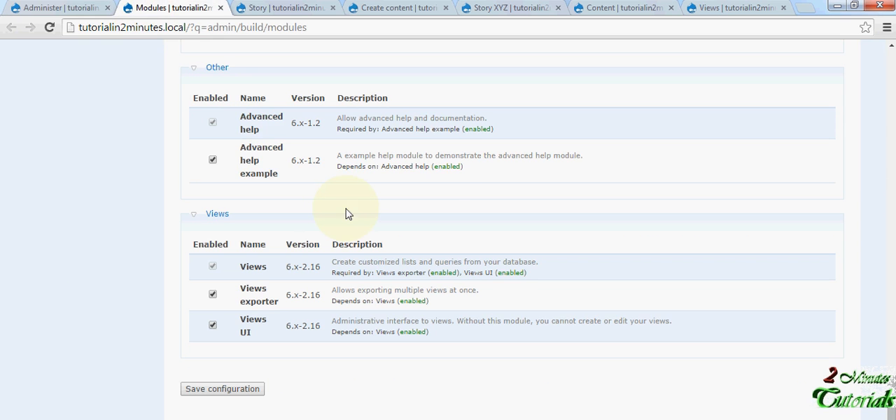
{"action": "left_click_drag", "start_coordinate": [187, 210], "coordinate": [154, 222]}
{"action": "left_click", "coordinate": [488, 353]}
{"action": "left_click", "coordinate": [218, 272]}
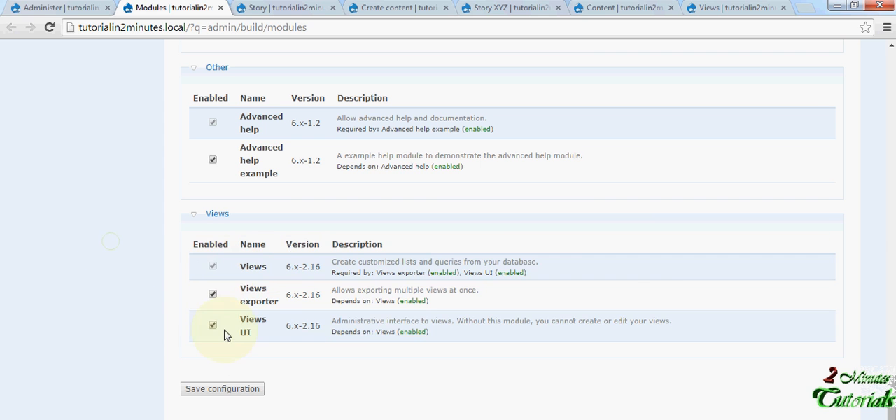
- Return to the Views administration page and examine the list of existing views
{"action": "left_click", "coordinate": [21, 8]}
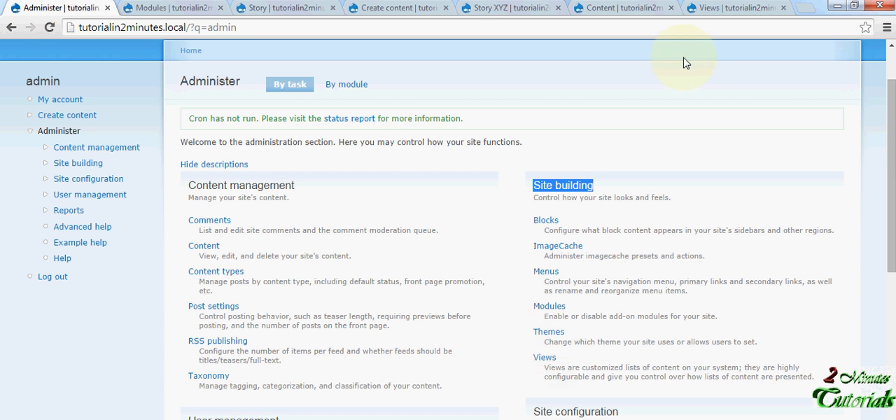
{"action": "left_click", "coordinate": [709, 8]}
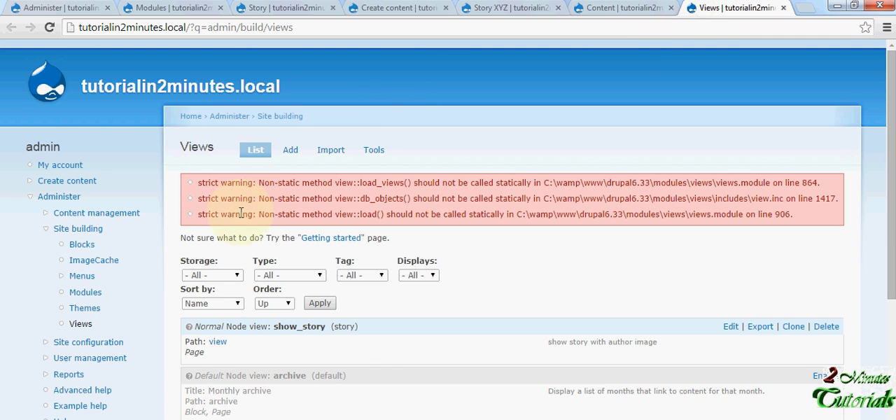
{"action": "scroll", "coordinate": [250, 194], "scroll_direction": "down", "scroll_amount": 1}
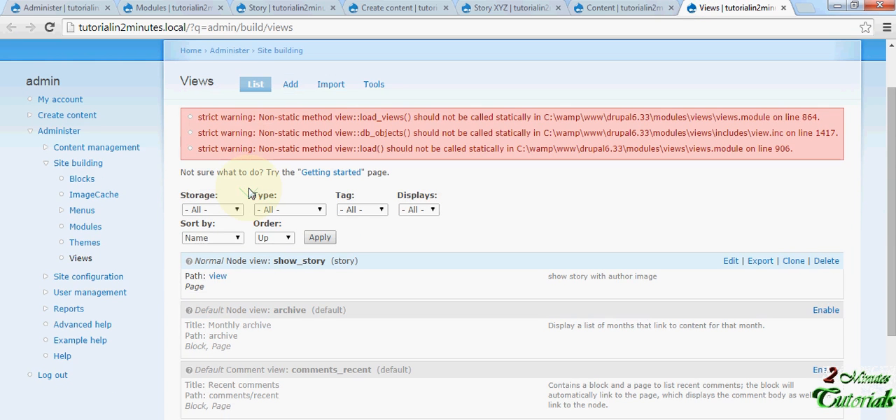
{"action": "scroll", "coordinate": [250, 194], "scroll_direction": "up", "scroll_amount": 1}
{"action": "scroll", "coordinate": [231, 200], "scroll_direction": "down", "scroll_amount": 1}
{"action": "scroll", "coordinate": [245, 189], "scroll_direction": "up", "scroll_amount": 1}
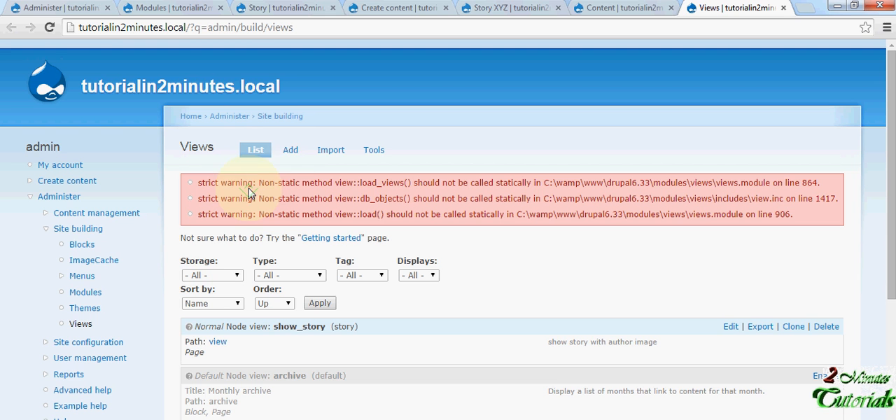
- Start a new view and enter story_autor_iamge as its view name
{"action": "left_click", "coordinate": [291, 153]}
{"action": "left_click", "coordinate": [303, 221]}
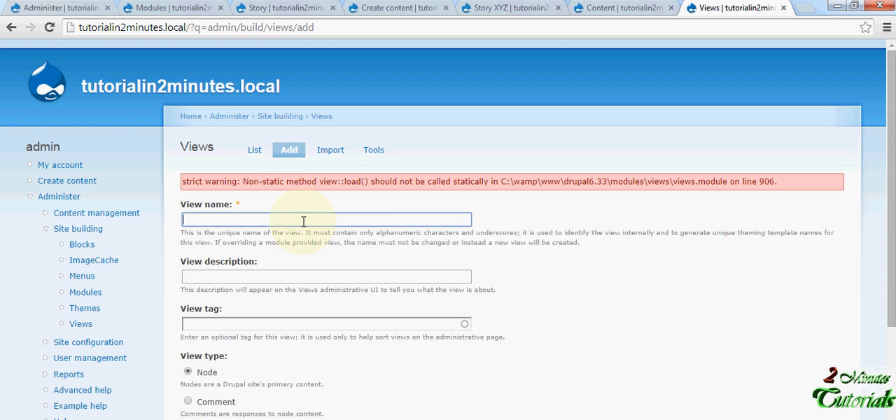
{"action": "type", "text": "story_autor_iamge"}
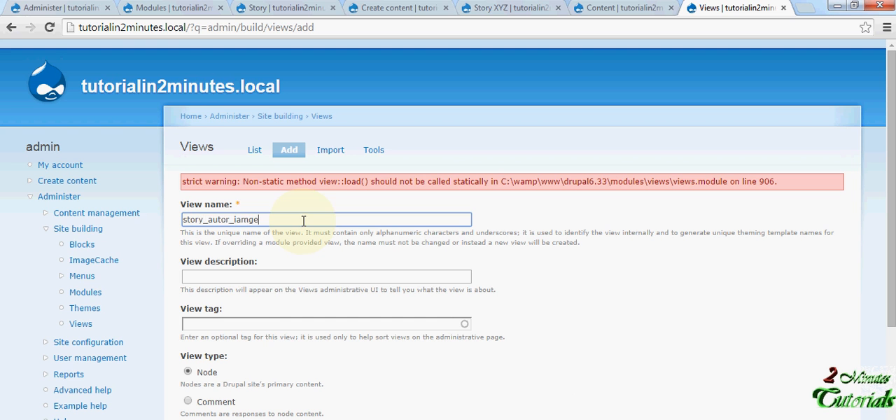
- Enter "show autor image in story" as the view description
{"action": "left_click", "coordinate": [255, 275]}
{"action": "type", "text": "show"}
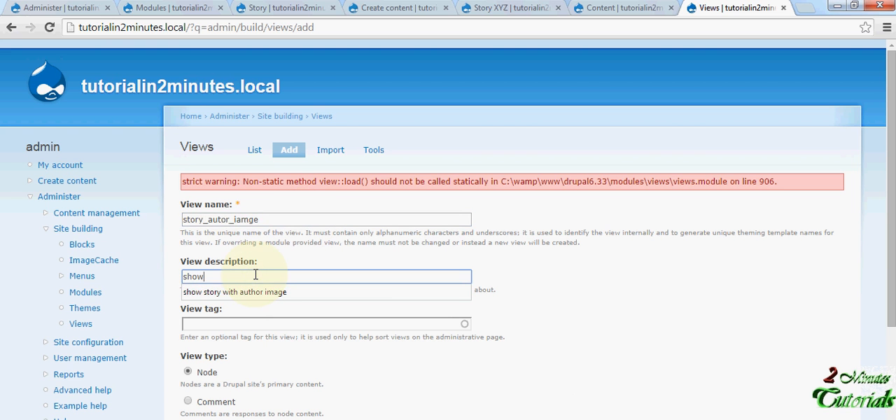
{"action": "type", "text": " au"}
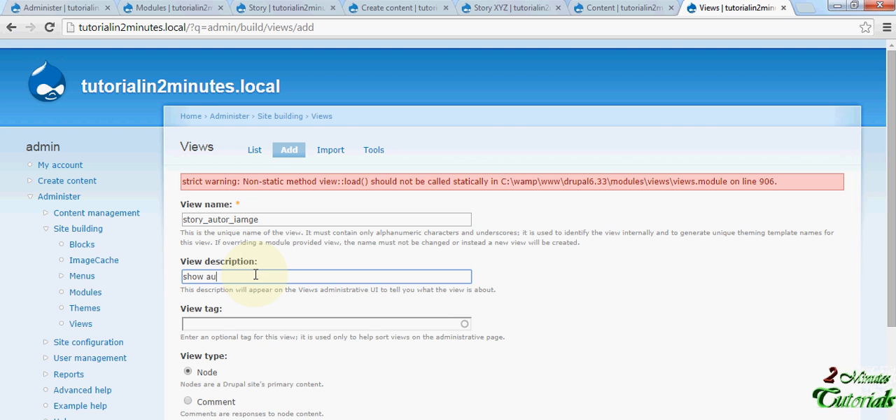
{"action": "type", "text": "tor image win stor"}
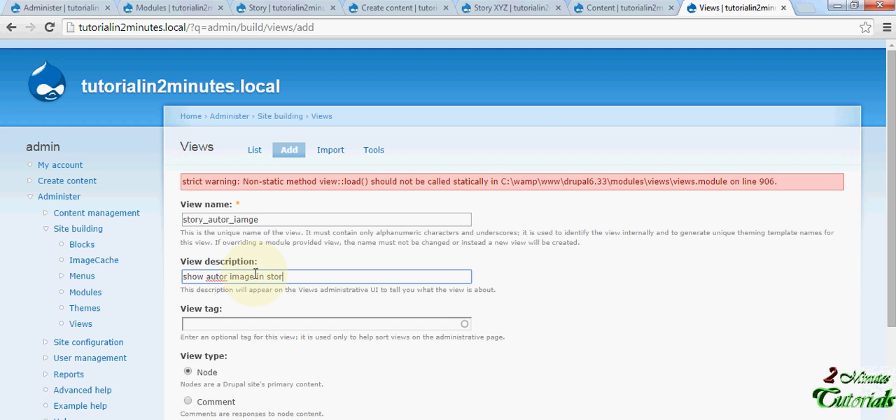
{"action": "type", "text": "y"}
- Tag the new view as story, keep the Node view type and proceed to the view's edit page
{"action": "left_click", "coordinate": [273, 324]}
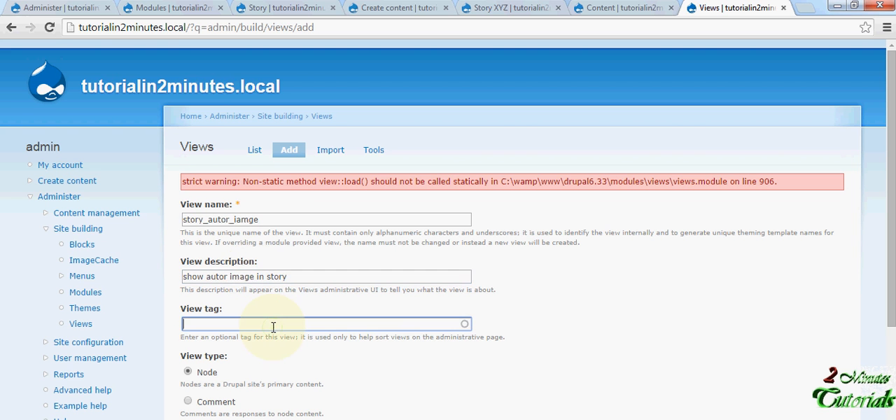
{"action": "type", "text": "story"}
{"action": "scroll", "coordinate": [311, 337], "scroll_direction": "down", "scroll_amount": 2}
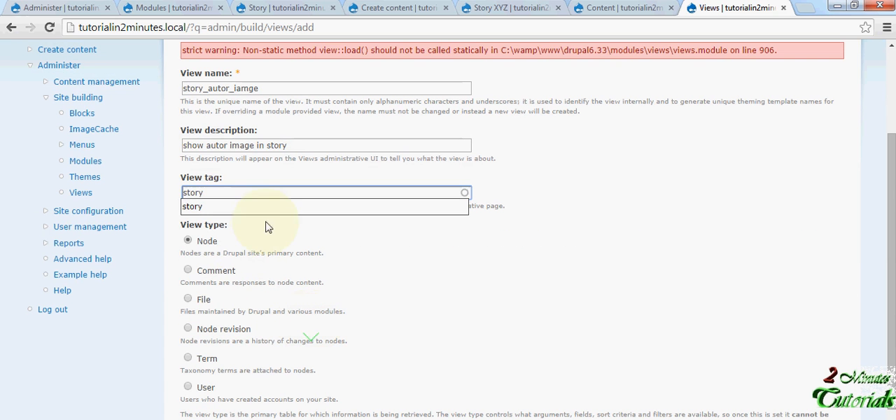
{"action": "left_click", "coordinate": [259, 209]}
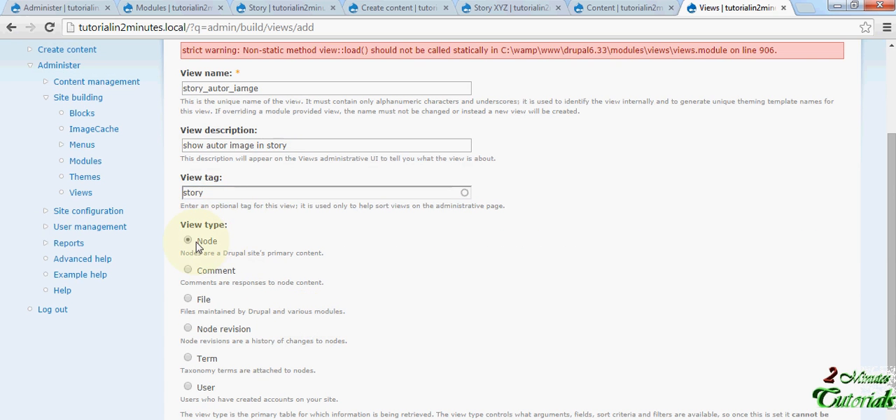
{"action": "scroll", "coordinate": [195, 253], "scroll_direction": "down", "scroll_amount": 2}
{"action": "scroll", "coordinate": [196, 255], "scroll_direction": "up", "scroll_amount": 3}
{"action": "scroll", "coordinate": [196, 258], "scroll_direction": "down", "scroll_amount": 3}
{"action": "left_click", "coordinate": [200, 370]}
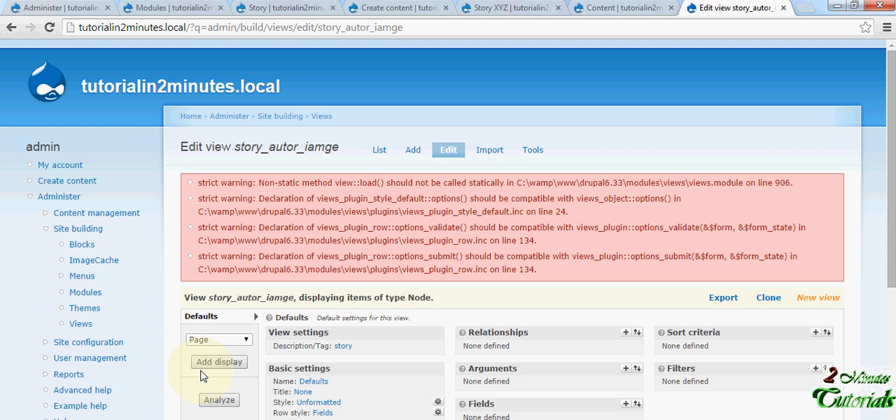
- Examine the new view's default settings and the display types that can be added
{"action": "scroll", "coordinate": [323, 311], "scroll_direction": "down", "scroll_amount": 1}
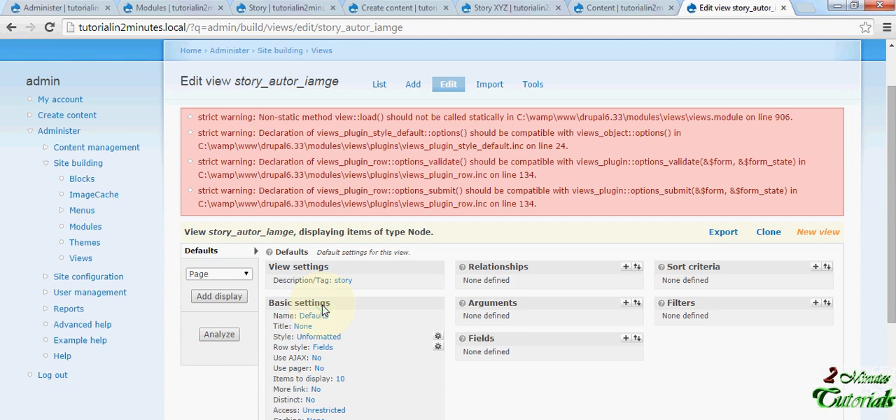
{"action": "scroll", "coordinate": [324, 311], "scroll_direction": "down", "scroll_amount": 1}
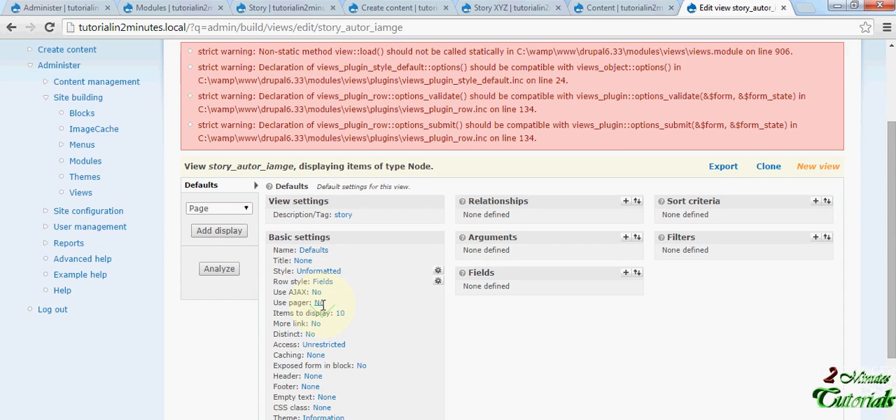
{"action": "scroll", "coordinate": [323, 304], "scroll_direction": "down", "scroll_amount": 1}
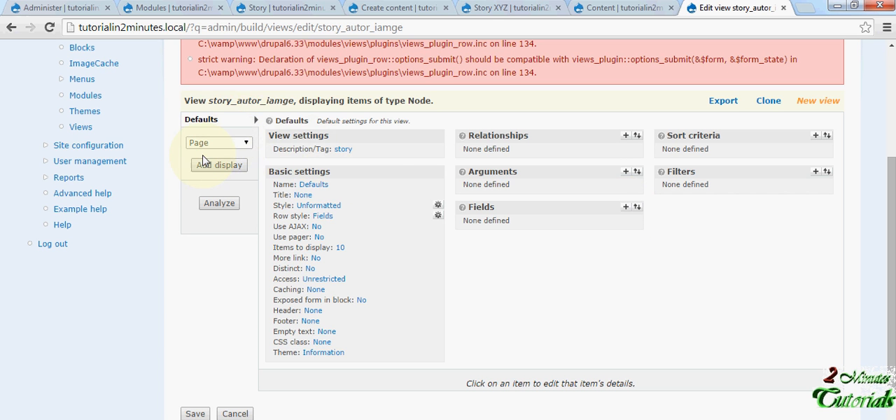
{"action": "scroll", "coordinate": [203, 160], "scroll_direction": "up", "scroll_amount": 1}
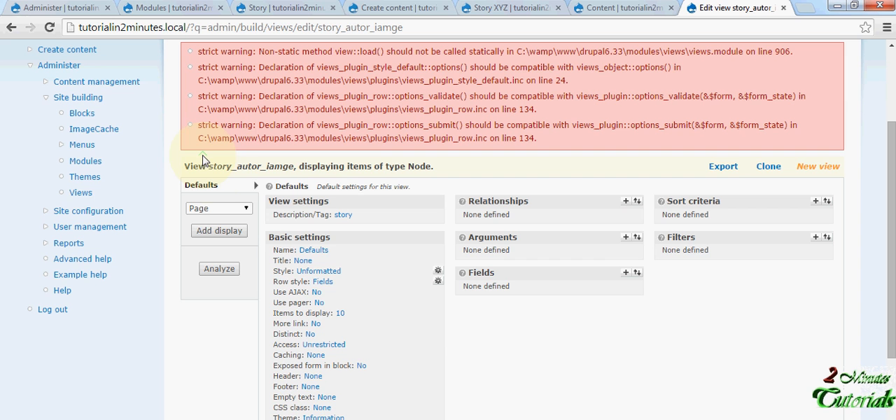
{"action": "left_click", "coordinate": [249, 213]}
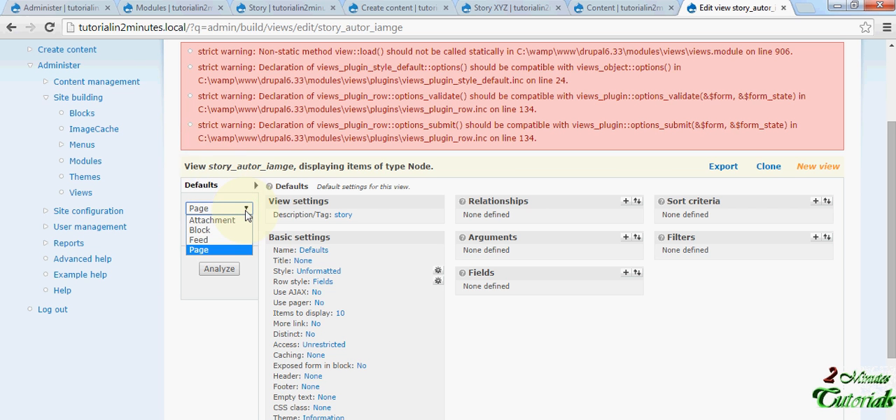
{"action": "left_click", "coordinate": [246, 213]}
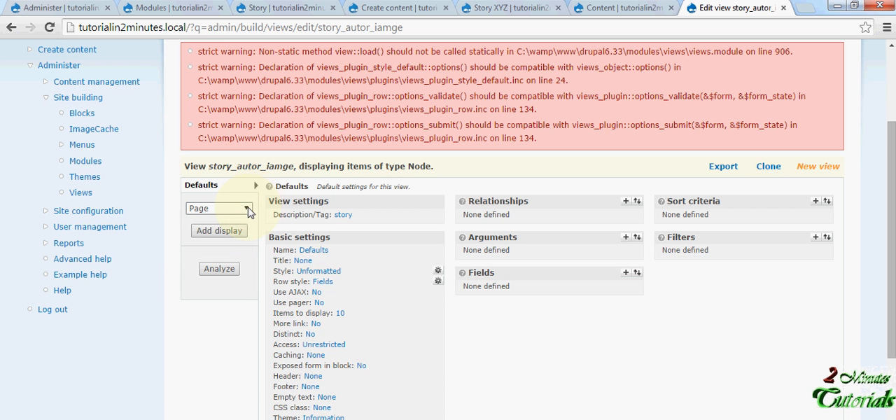
- Add a Page display to the story_autor_iamge view
{"action": "left_click", "coordinate": [248, 212]}
{"action": "left_click", "coordinate": [211, 248]}
{"action": "left_click", "coordinate": [219, 233]}
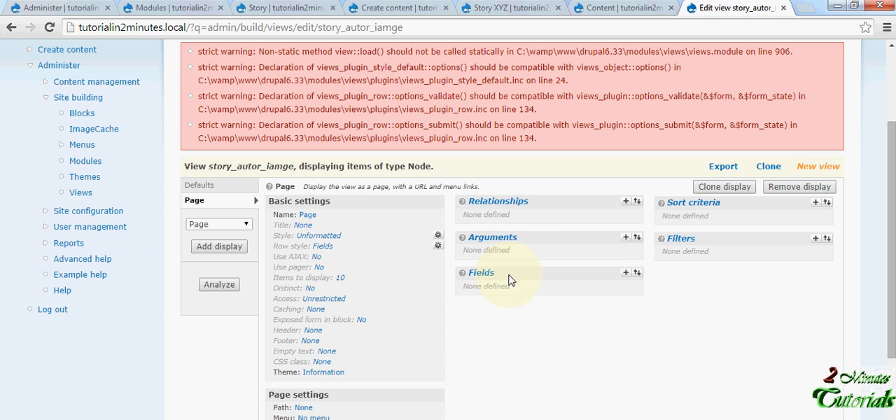
- Start adding fields to the Page display and select Node: Body from the Node group
{"action": "left_click", "coordinate": [624, 275]}
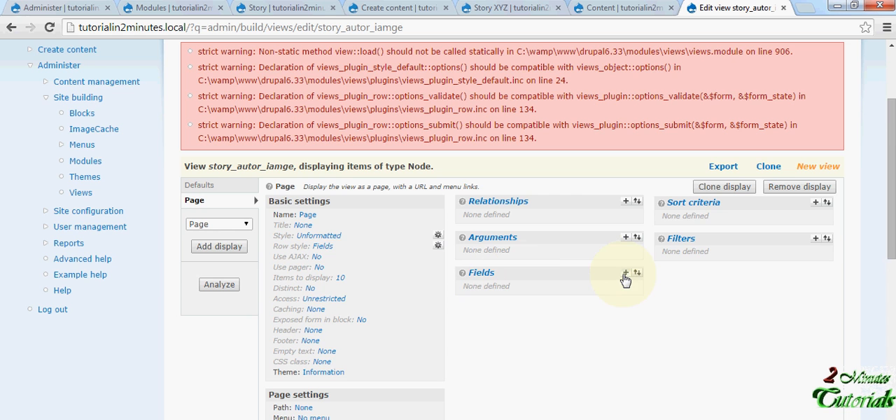
{"action": "scroll", "coordinate": [515, 275], "scroll_direction": "down", "scroll_amount": 5}
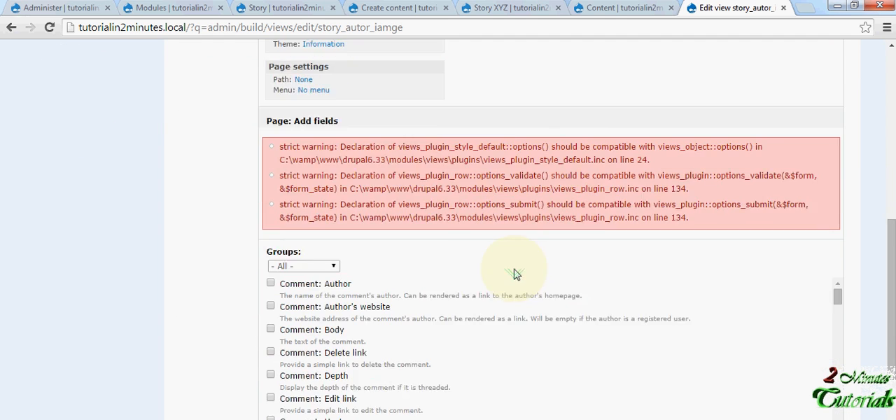
{"action": "scroll", "coordinate": [514, 274], "scroll_direction": "down", "scroll_amount": 1}
{"action": "left_click", "coordinate": [334, 202]}
{"action": "left_click", "coordinate": [308, 253]}
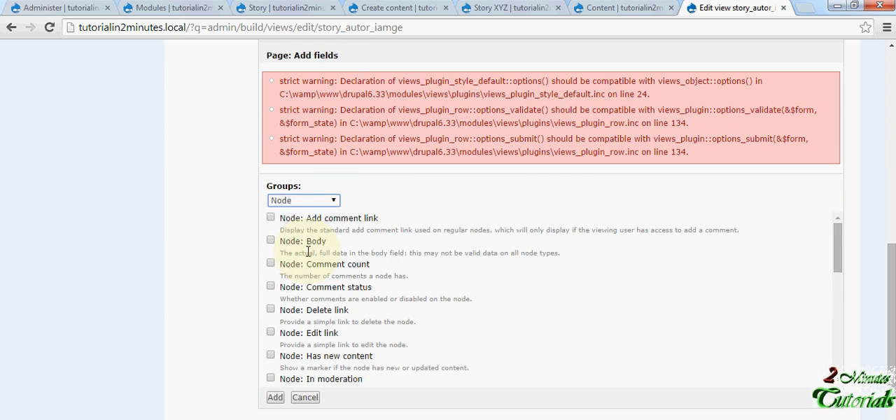
{"action": "left_click", "coordinate": [272, 241]}
- Select Node: Title as well and add both node fields to the Page display
{"action": "scroll", "coordinate": [320, 245], "scroll_direction": "down", "scroll_amount": 2}
{"action": "scroll", "coordinate": [320, 245], "scroll_direction": "up", "scroll_amount": 1}
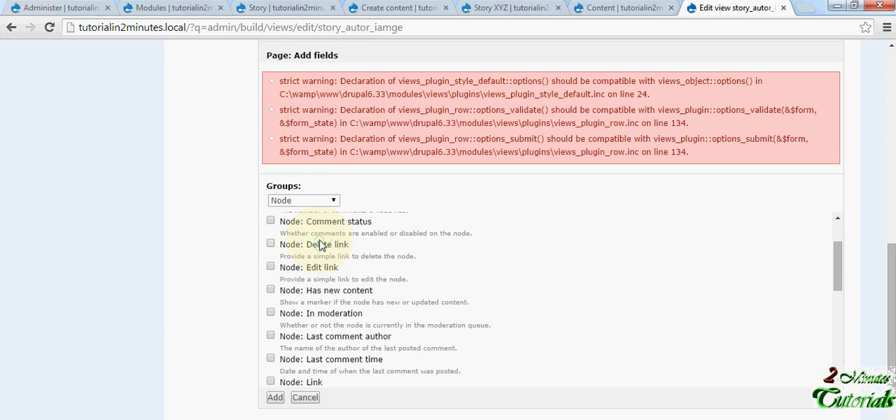
{"action": "scroll", "coordinate": [320, 242], "scroll_direction": "down", "scroll_amount": 2}
{"action": "scroll", "coordinate": [320, 242], "scroll_direction": "down", "scroll_amount": 3}
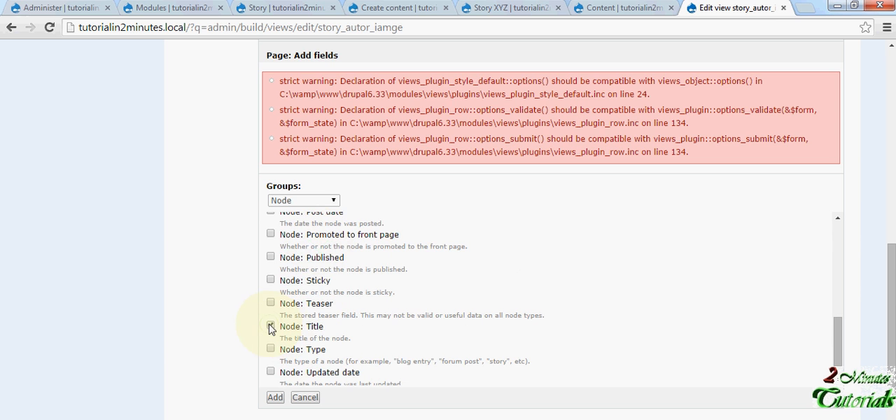
{"action": "left_click", "coordinate": [271, 327]}
{"action": "scroll", "coordinate": [428, 334], "scroll_direction": "down", "scroll_amount": 1}
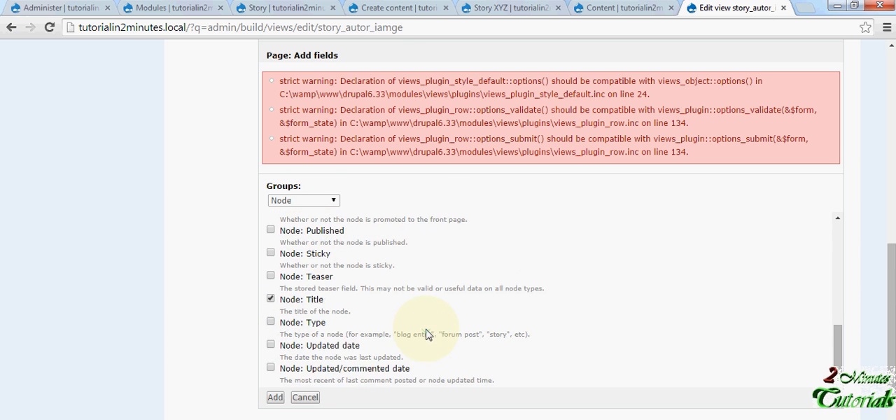
{"action": "scroll", "coordinate": [429, 334], "scroll_direction": "down", "scroll_amount": 1}
{"action": "scroll", "coordinate": [350, 295], "scroll_direction": "up", "scroll_amount": 2}
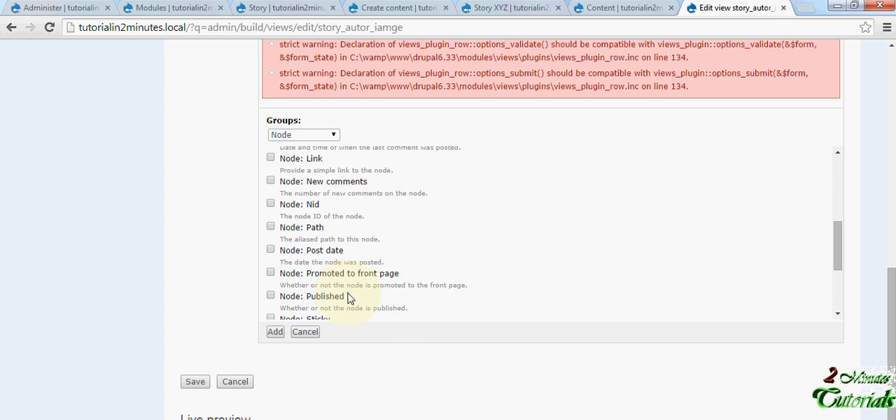
{"action": "scroll", "coordinate": [350, 296], "scroll_direction": "up", "scroll_amount": 2}
{"action": "scroll", "coordinate": [351, 295], "scroll_direction": "down", "scroll_amount": 5}
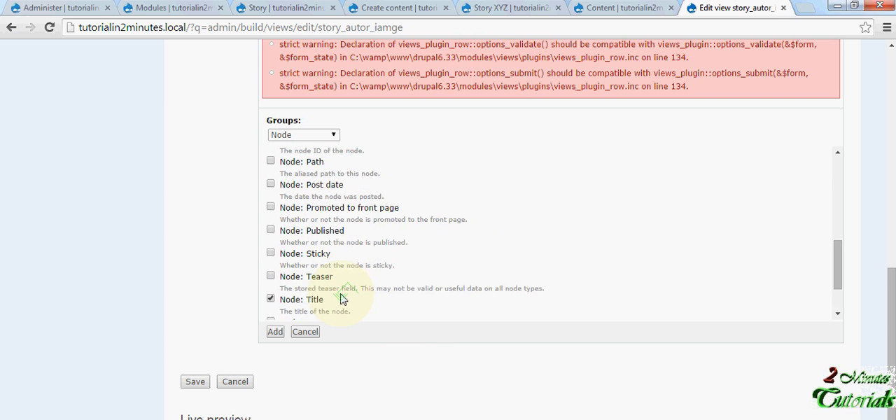
{"action": "left_click", "coordinate": [277, 334]}
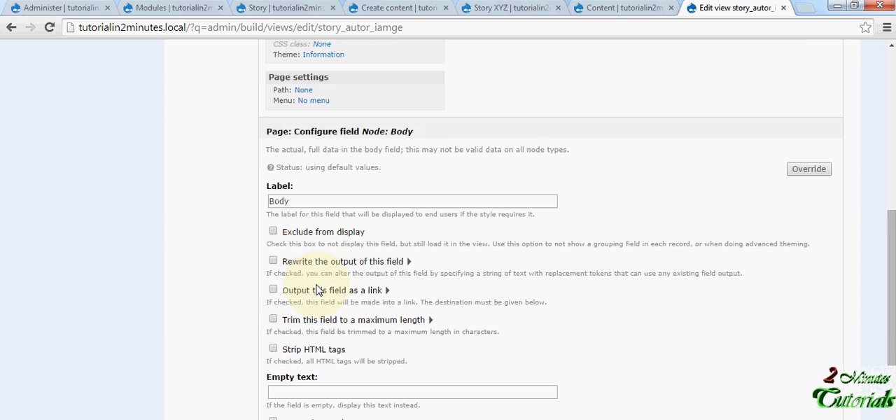
- Apply the Body field as an override for the Page display and accept the Title field's settings
{"action": "scroll", "coordinate": [316, 289], "scroll_direction": "down", "scroll_amount": 3}
{"action": "scroll", "coordinate": [316, 287], "scroll_direction": "up", "scroll_amount": 3}
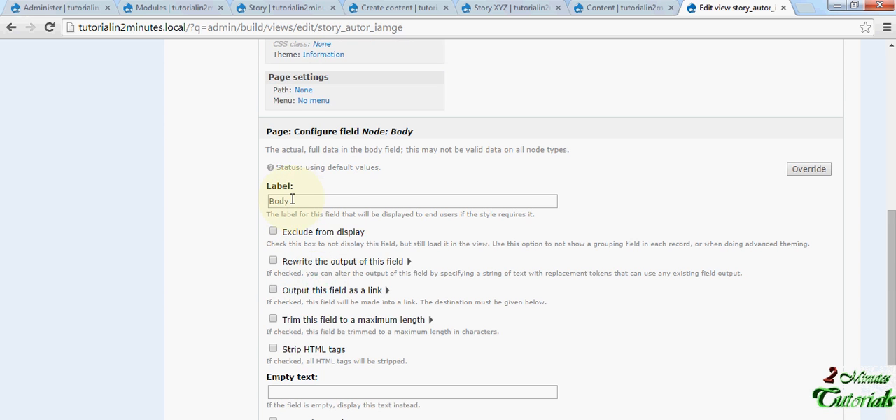
{"action": "scroll", "coordinate": [312, 210], "scroll_direction": "down", "scroll_amount": 3}
{"action": "left_click", "coordinate": [313, 319]}
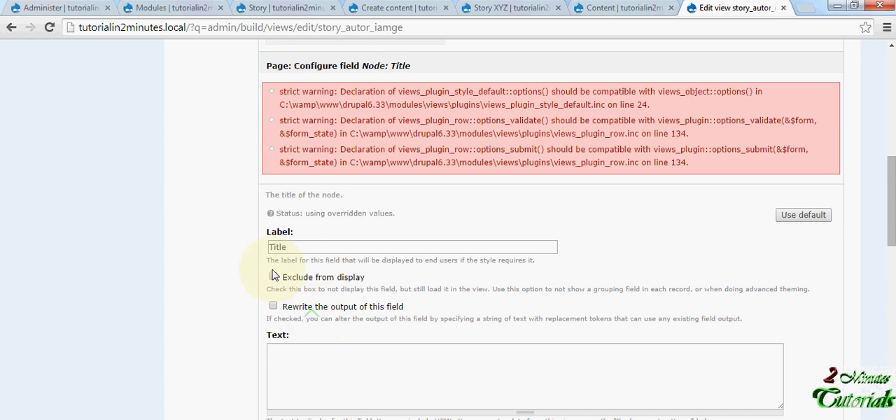
{"action": "scroll", "coordinate": [281, 260], "scroll_direction": "down", "scroll_amount": 5}
{"action": "scroll", "coordinate": [315, 384], "scroll_direction": "down", "scroll_amount": 8}
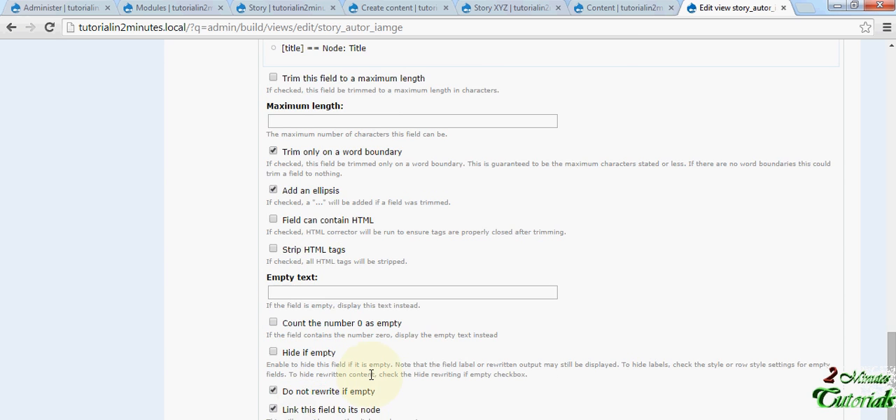
{"action": "scroll", "coordinate": [372, 378], "scroll_direction": "up", "scroll_amount": 3}
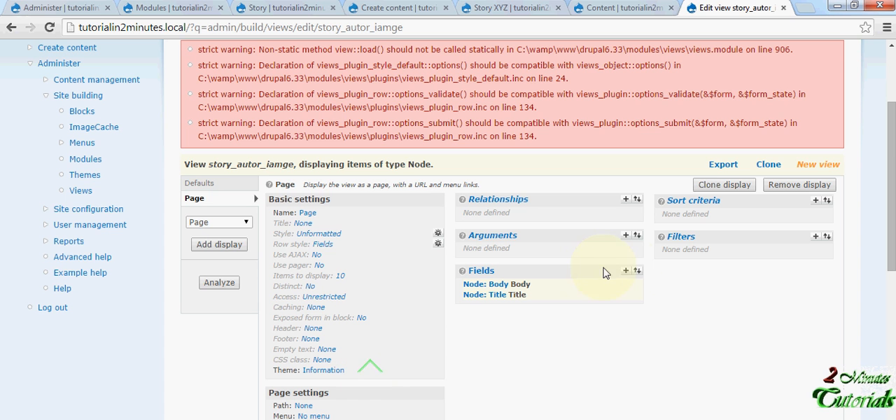
- Add the author image (field_author_image) and author name (field_author_name) fields from the Content group to the Page display
{"action": "left_click", "coordinate": [625, 271]}
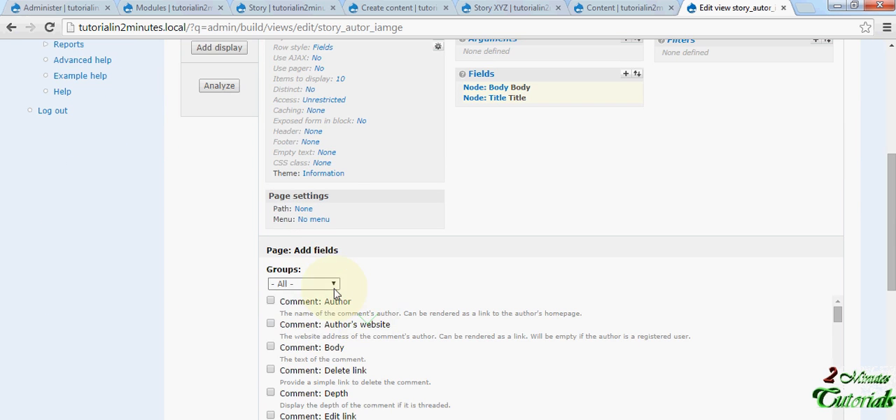
{"action": "left_click", "coordinate": [334, 286]}
{"action": "left_click", "coordinate": [311, 317]}
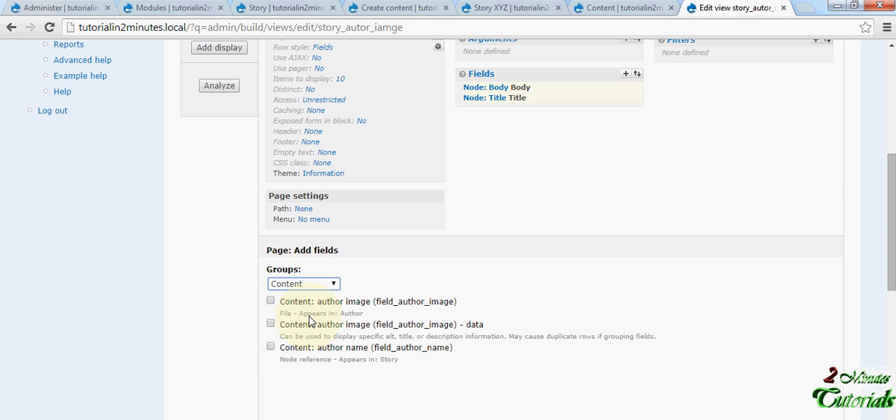
{"action": "left_click", "coordinate": [271, 347]}
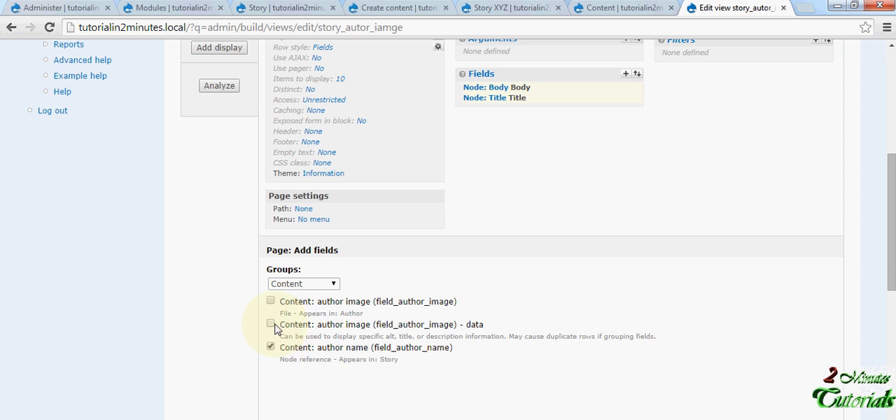
{"action": "scroll", "coordinate": [272, 303], "scroll_direction": "down", "scroll_amount": 3}
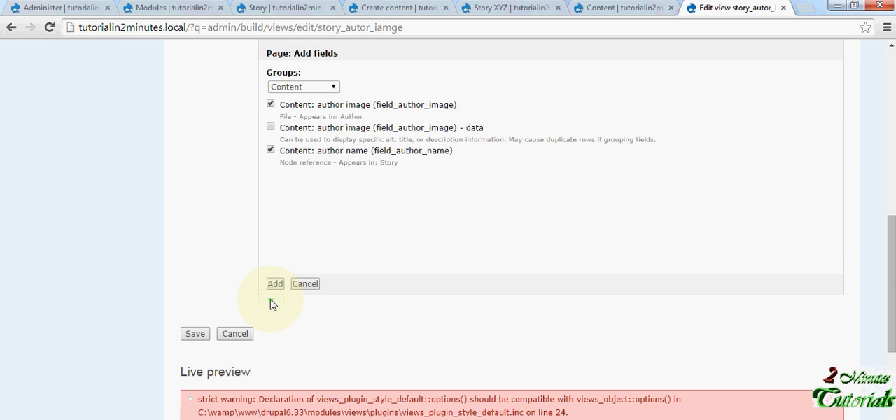
{"action": "left_click", "coordinate": [275, 285]}
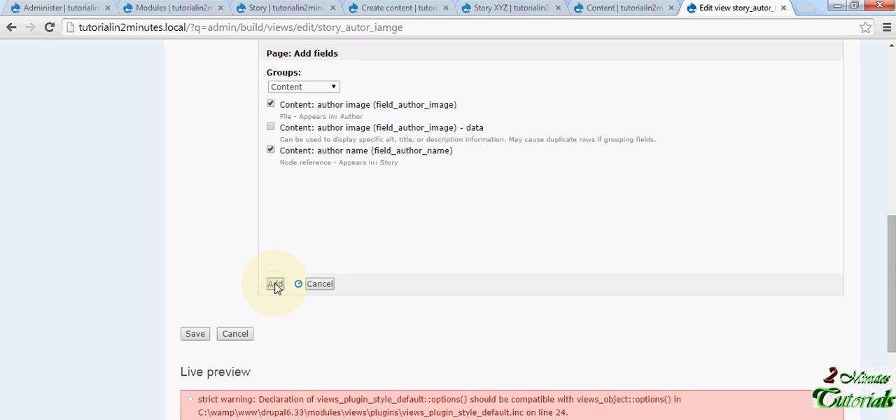
- Set the author image field's format to Image, keeping its widget label, and update the field
{"action": "scroll", "coordinate": [275, 283], "scroll_direction": "up", "scroll_amount": 2}
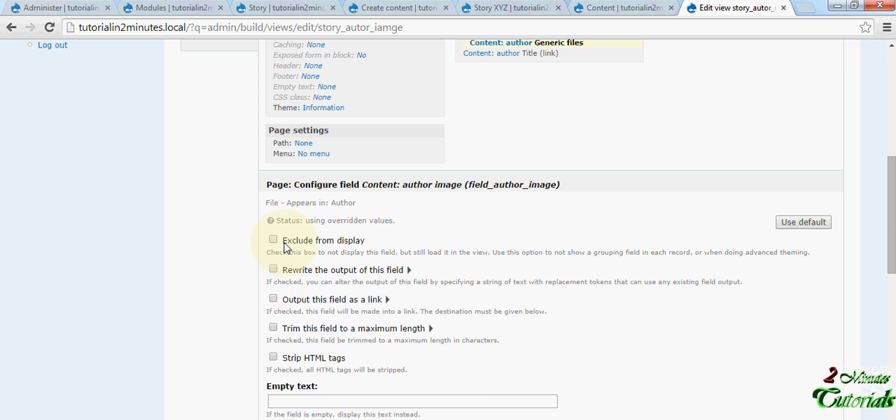
{"action": "scroll", "coordinate": [285, 246], "scroll_direction": "down", "scroll_amount": 3}
{"action": "scroll", "coordinate": [285, 246], "scroll_direction": "up", "scroll_amount": 3}
{"action": "scroll", "coordinate": [285, 244], "scroll_direction": "down", "scroll_amount": 2}
{"action": "scroll", "coordinate": [284, 280], "scroll_direction": "down", "scroll_amount": 4}
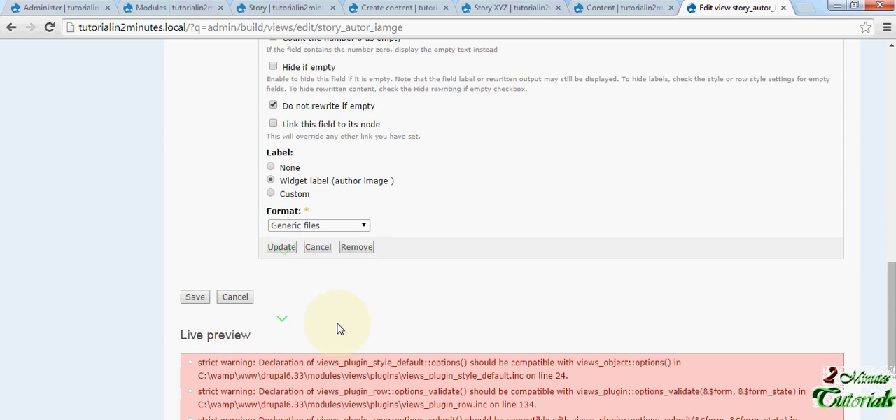
{"action": "left_click", "coordinate": [361, 225]}
{"action": "left_click", "coordinate": [309, 267]}
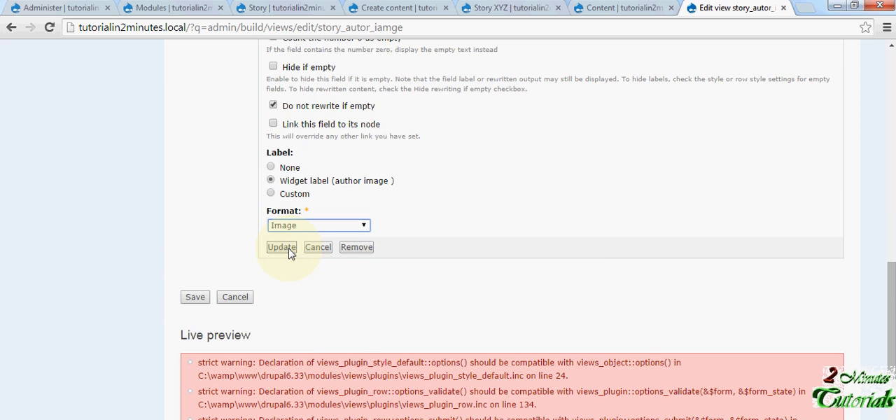
{"action": "left_click", "coordinate": [289, 250]}
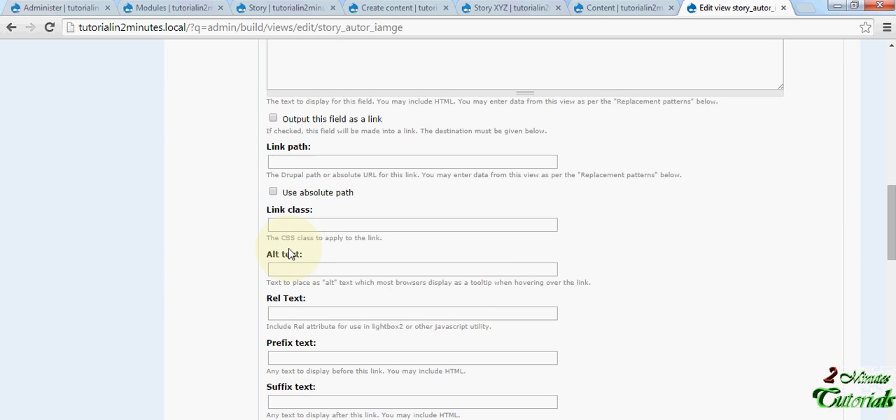
- Set the author name field's format to Title (no link) and update the field
{"action": "scroll", "coordinate": [290, 249], "scroll_direction": "down", "scroll_amount": 15}
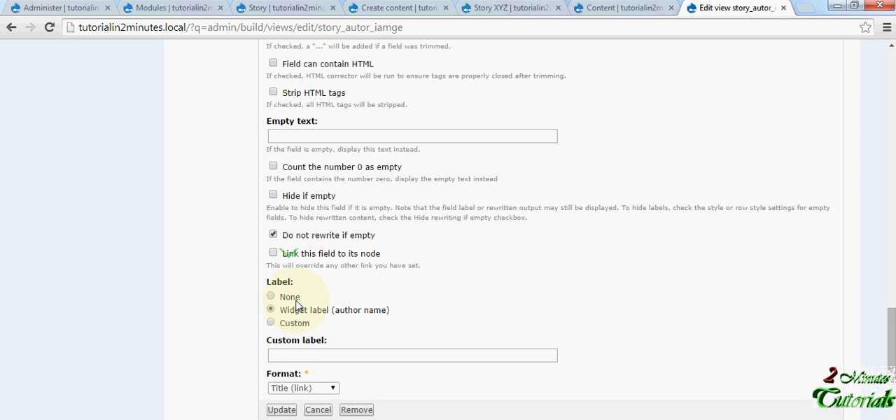
{"action": "left_click", "coordinate": [301, 388]}
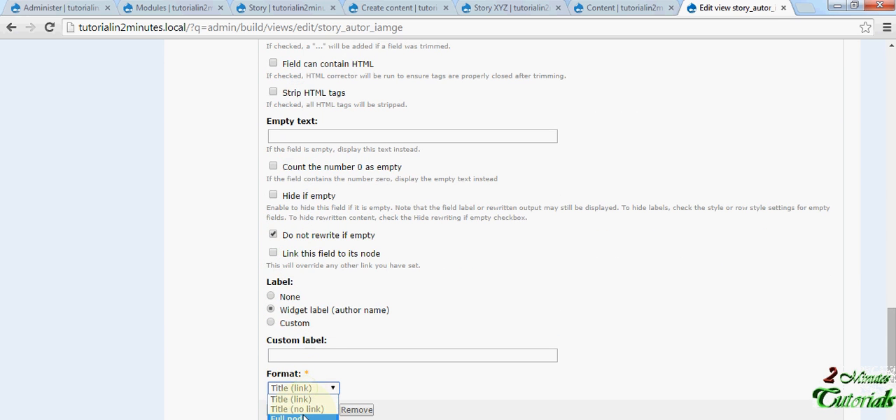
{"action": "left_click", "coordinate": [297, 409]}
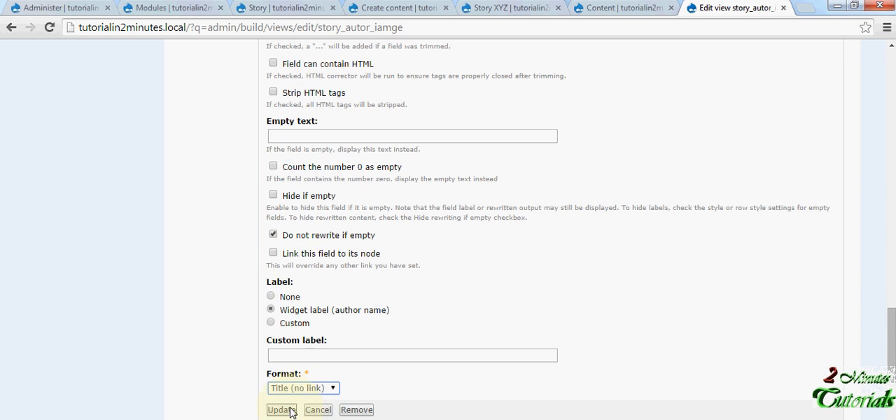
{"action": "left_click", "coordinate": [281, 410]}
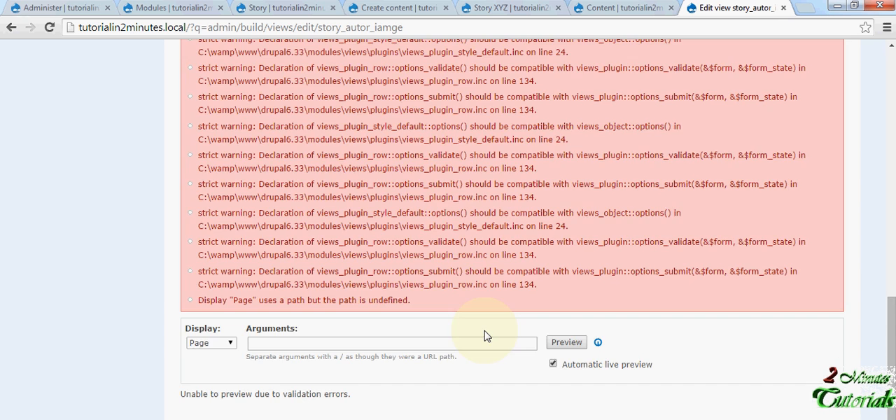
{"action": "scroll", "coordinate": [494, 335], "scroll_direction": "up", "scroll_amount": 15}
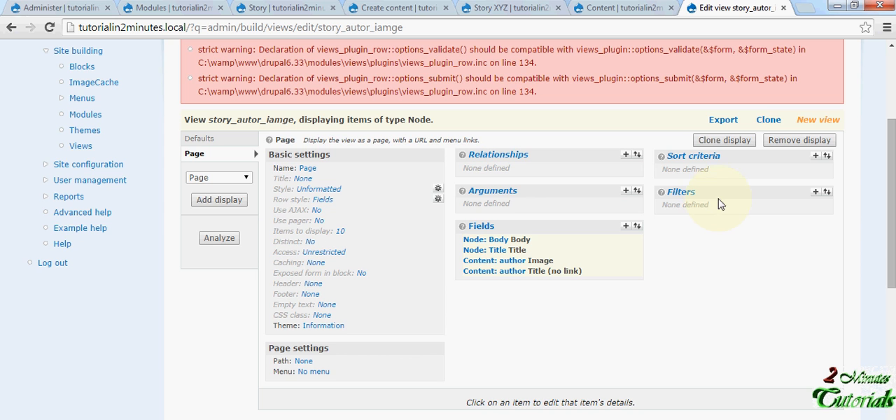
{"action": "scroll", "coordinate": [434, 278], "scroll_direction": "down", "scroll_amount": 1}
{"action": "scroll", "coordinate": [434, 278], "scroll_direction": "down", "scroll_amount": 4}
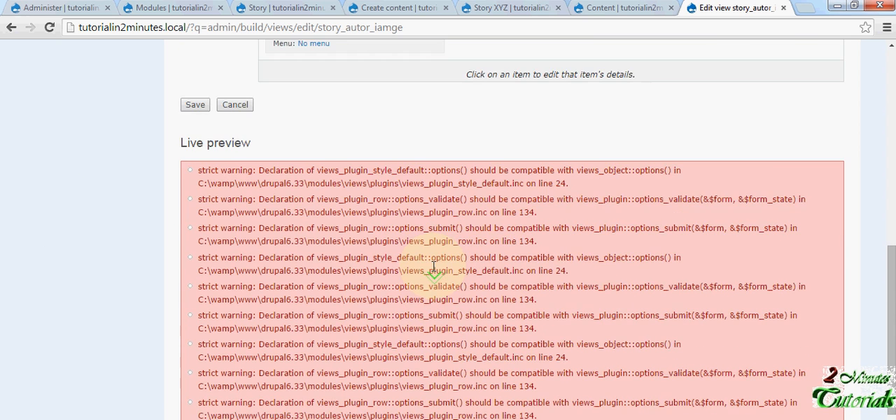
{"action": "scroll", "coordinate": [434, 268], "scroll_direction": "down", "scroll_amount": 1}
{"action": "scroll", "coordinate": [448, 259], "scroll_direction": "up", "scroll_amount": 7}
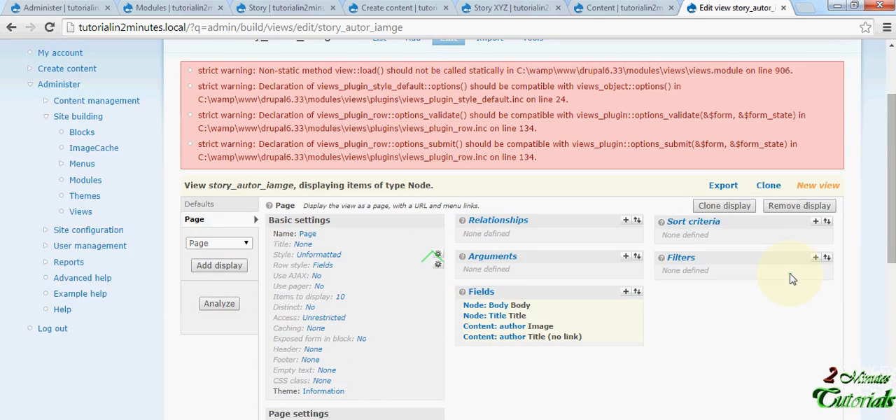
- Add a Node: Type filter that is one of Story and apply it as an override for the Page display
{"action": "scroll", "coordinate": [806, 266], "scroll_direction": "down", "scroll_amount": 1}
{"action": "left_click", "coordinate": [817, 192]}
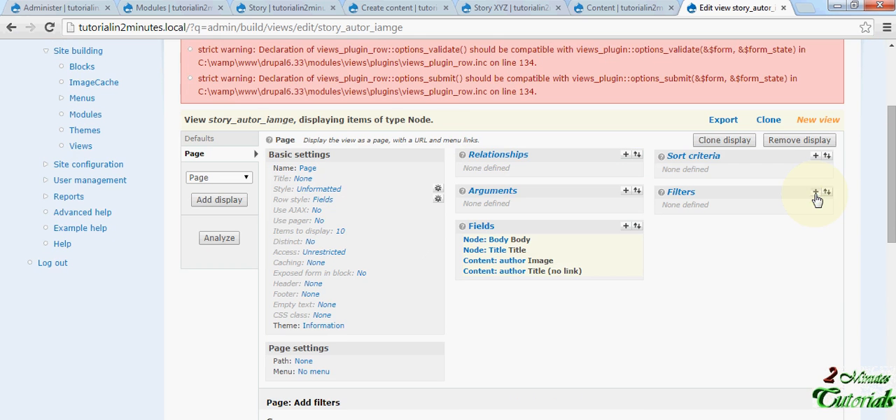
{"action": "scroll", "coordinate": [400, 316], "scroll_direction": "down", "scroll_amount": 2}
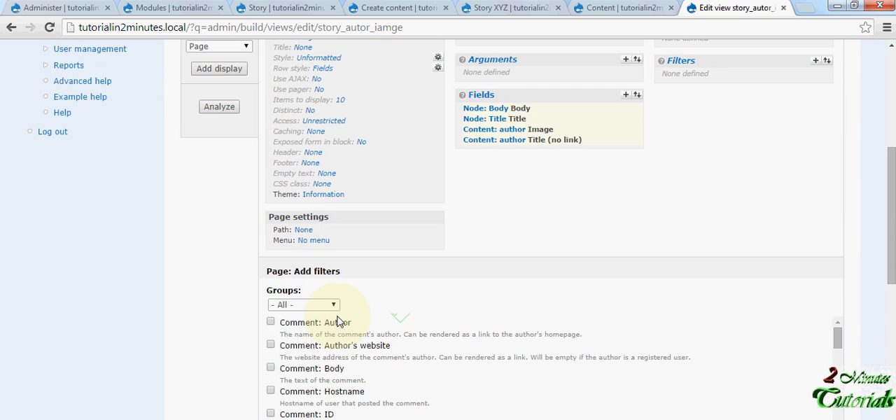
{"action": "left_click", "coordinate": [322, 305]}
{"action": "left_click", "coordinate": [299, 351]}
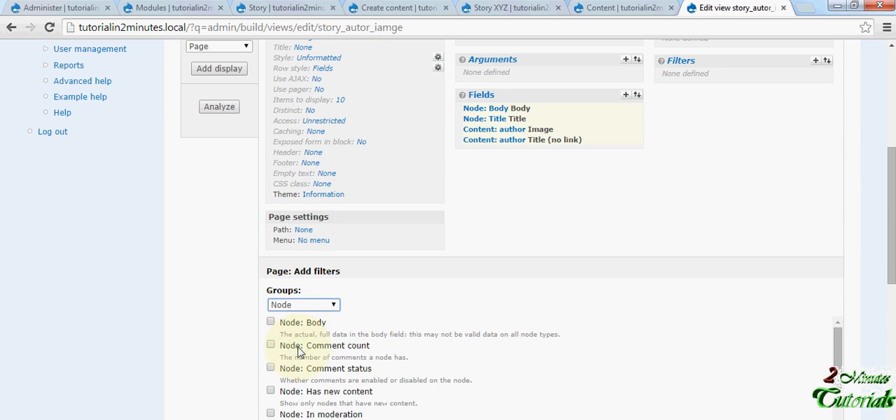
{"action": "scroll", "coordinate": [301, 357], "scroll_direction": "down", "scroll_amount": 5}
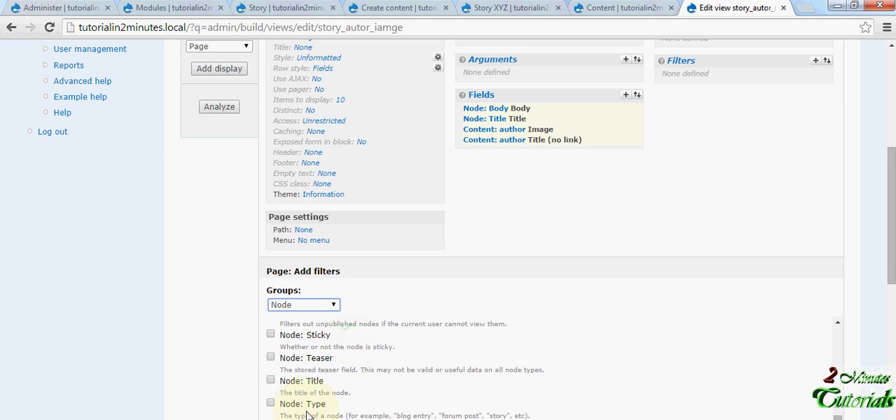
{"action": "left_click", "coordinate": [270, 403]}
{"action": "scroll", "coordinate": [365, 354], "scroll_direction": "down", "scroll_amount": 2}
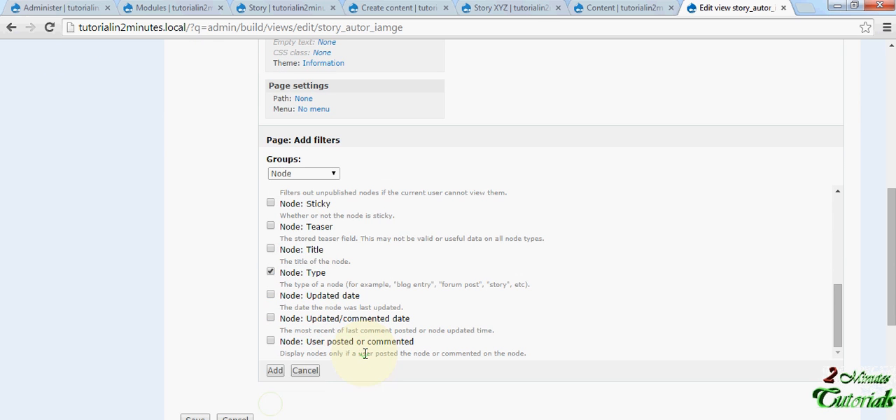
{"action": "left_click", "coordinate": [277, 371]}
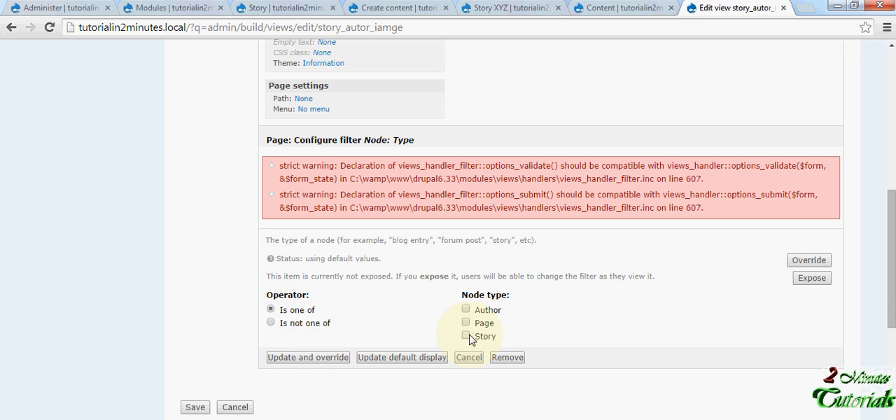
{"action": "left_click", "coordinate": [308, 357]}
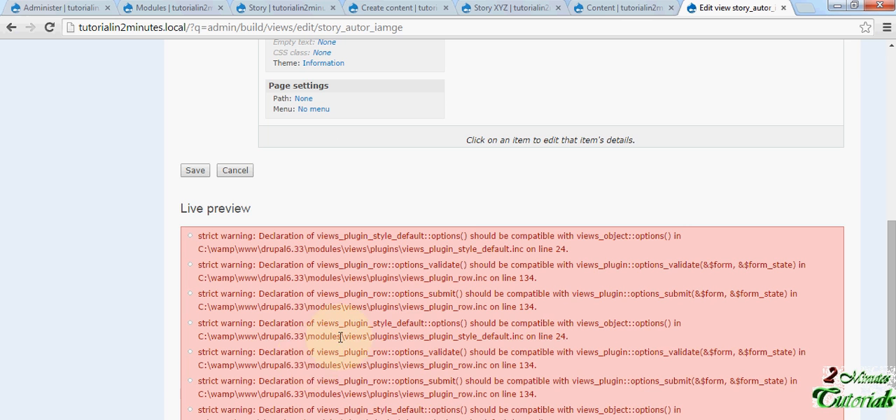
- Examine the Page display's settings, fields and filter together with the messages in the live preview
{"action": "scroll", "coordinate": [464, 266], "scroll_direction": "down", "scroll_amount": 5}
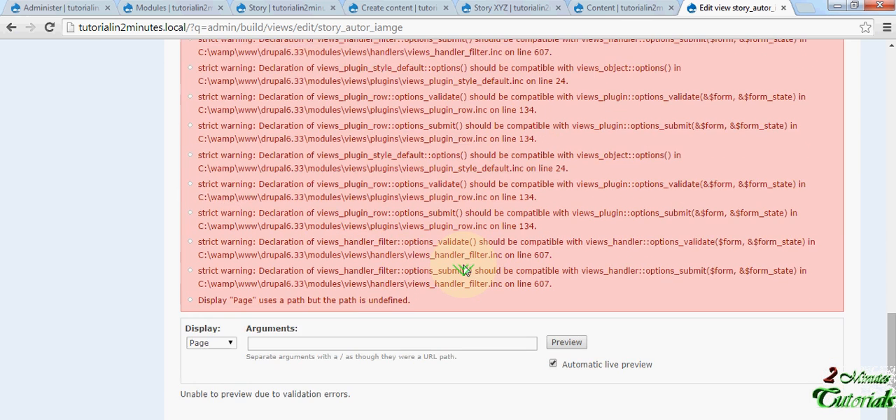
{"action": "scroll", "coordinate": [464, 268], "scroll_direction": "up", "scroll_amount": 7}
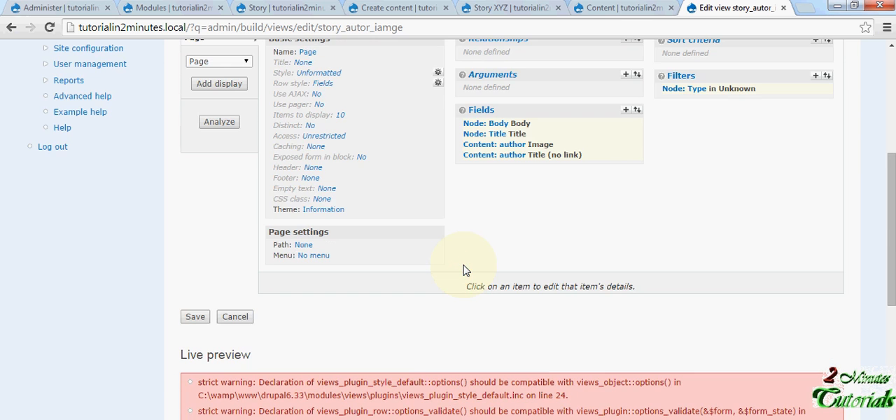
{"action": "scroll", "coordinate": [465, 270], "scroll_direction": "up", "scroll_amount": 1}
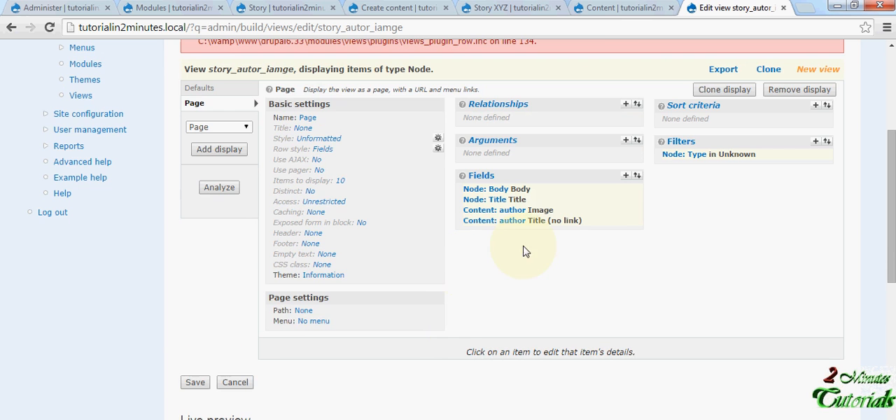
{"action": "scroll", "coordinate": [555, 236], "scroll_direction": "up", "scroll_amount": 1}
{"action": "scroll", "coordinate": [553, 237], "scroll_direction": "down", "scroll_amount": 3}
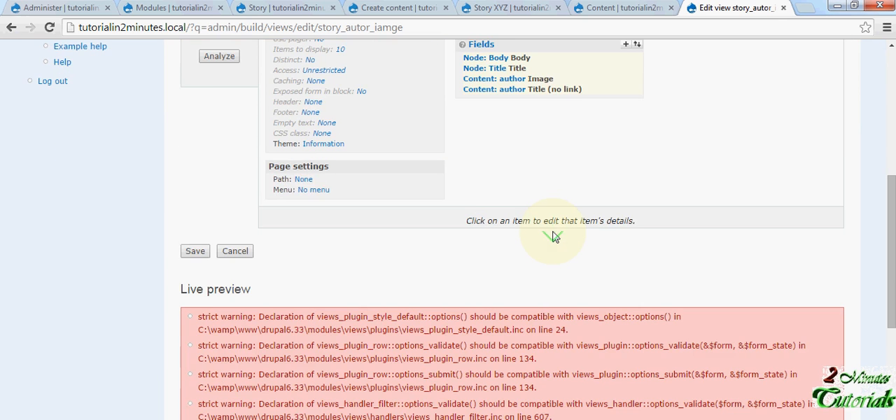
{"action": "scroll", "coordinate": [553, 237], "scroll_direction": "up", "scroll_amount": 3}
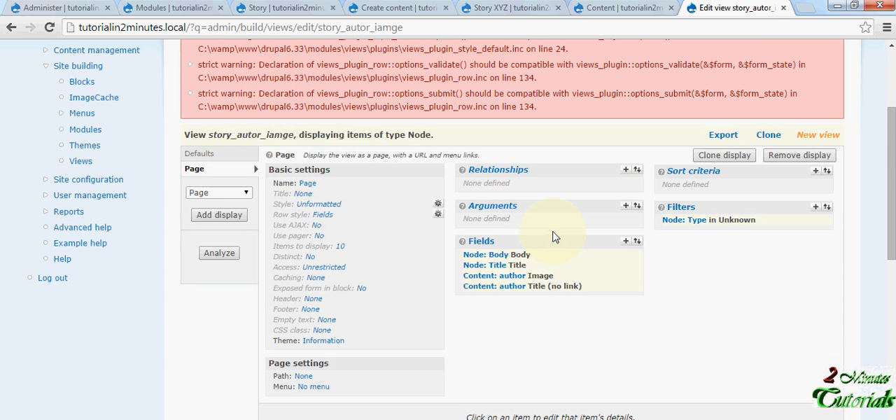
{"action": "scroll", "coordinate": [553, 237], "scroll_direction": "down", "scroll_amount": 9}
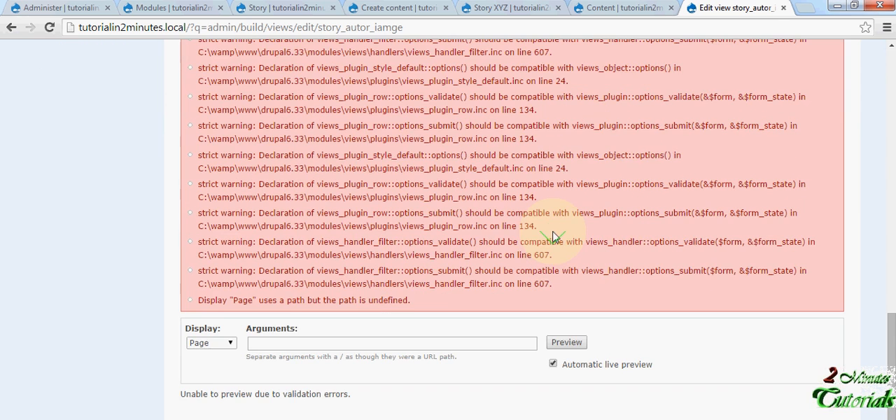
{"action": "scroll", "coordinate": [554, 237], "scroll_direction": "up", "scroll_amount": 8}
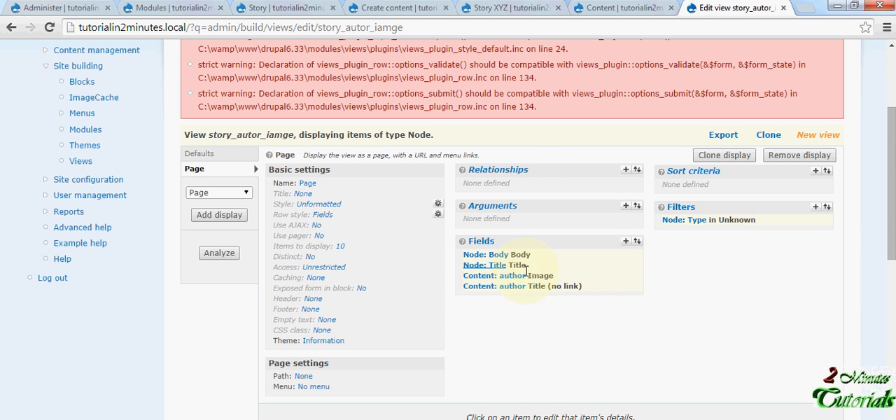
- Set the Page display's Node: Type filter to is one of Story and update the filter
{"action": "left_click", "coordinate": [699, 222]}
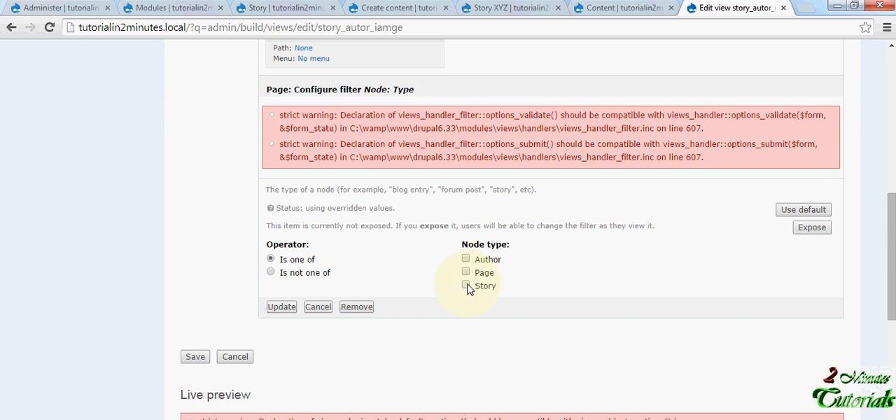
{"action": "left_click", "coordinate": [282, 309]}
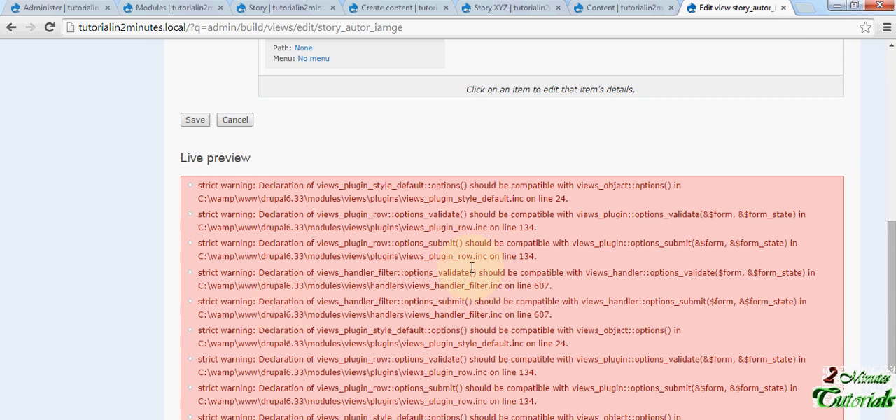
{"action": "scroll", "coordinate": [471, 272], "scroll_direction": "up", "scroll_amount": 2}
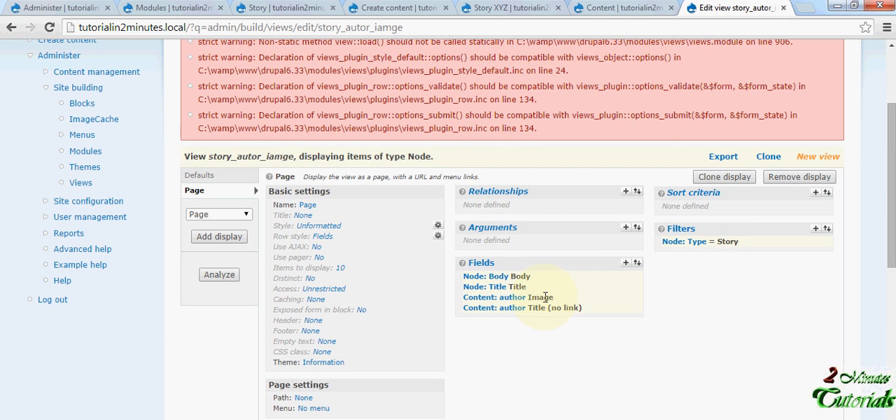
{"action": "left_click_drag", "start_coordinate": [554, 297], "coordinate": [465, 301]}
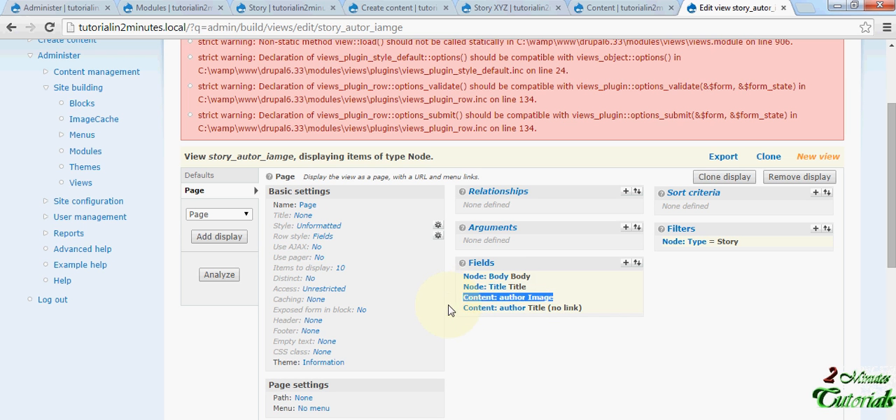
{"action": "left_click", "coordinate": [449, 310]}
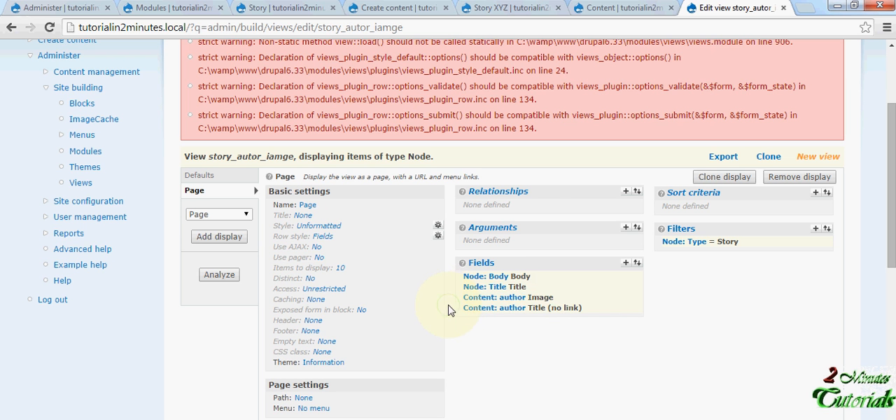
- Add the author name (field_author_name) relationship from the Content group to the Page display
{"action": "left_click", "coordinate": [627, 192]}
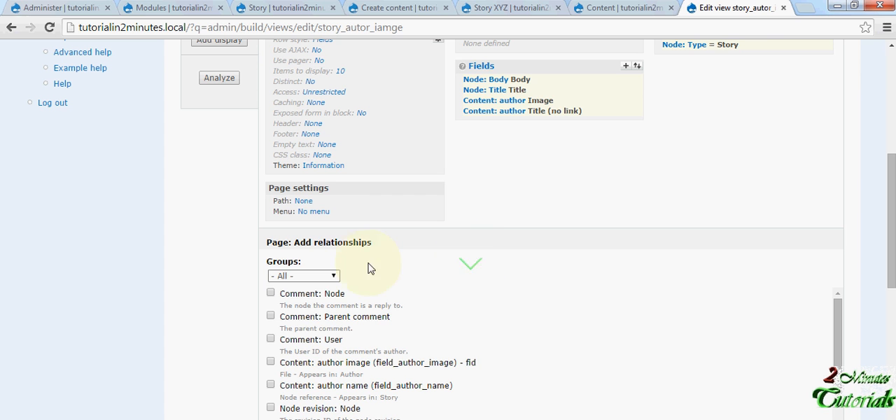
{"action": "left_click", "coordinate": [332, 278]}
{"action": "left_click", "coordinate": [311, 308]}
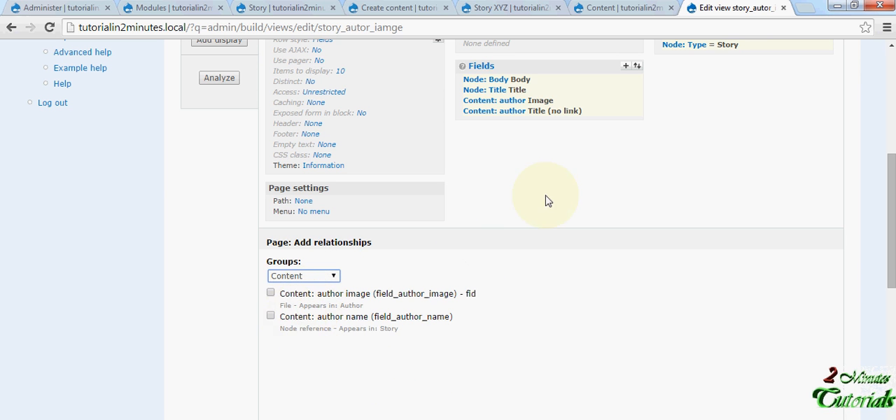
{"action": "scroll", "coordinate": [522, 175], "scroll_direction": "up", "scroll_amount": 1}
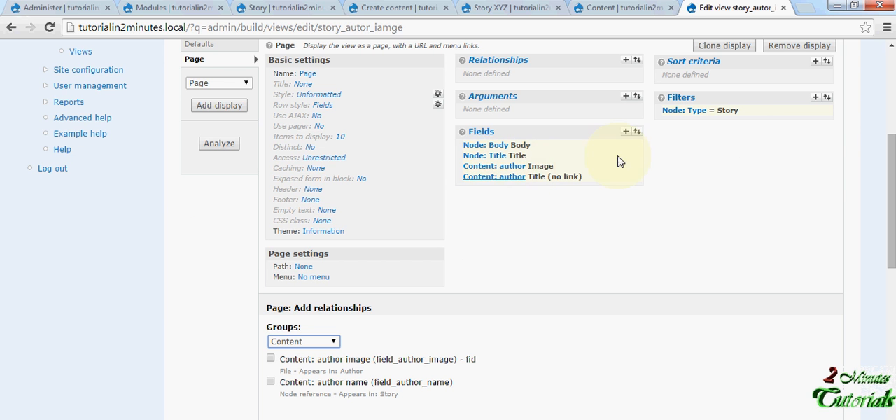
{"action": "left_click", "coordinate": [270, 382]}
{"action": "scroll", "coordinate": [390, 341], "scroll_direction": "down", "scroll_amount": 3}
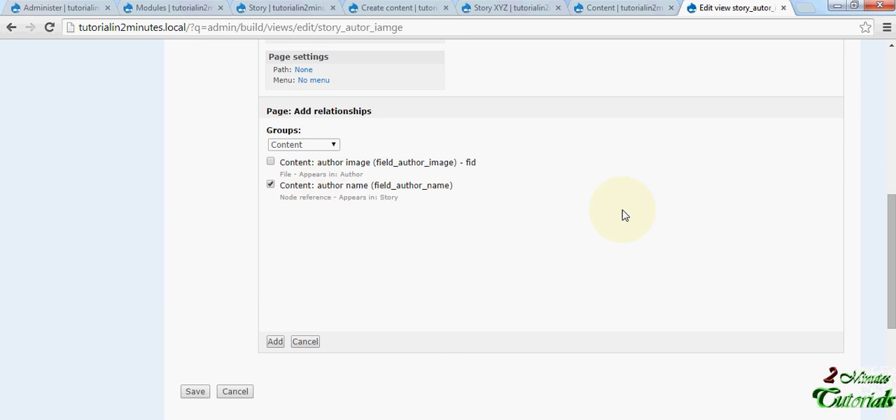
{"action": "scroll", "coordinate": [624, 214], "scroll_direction": "up", "scroll_amount": 1}
{"action": "scroll", "coordinate": [624, 215], "scroll_direction": "down", "scroll_amount": 2}
{"action": "scroll", "coordinate": [407, 239], "scroll_direction": "up", "scroll_amount": 4}
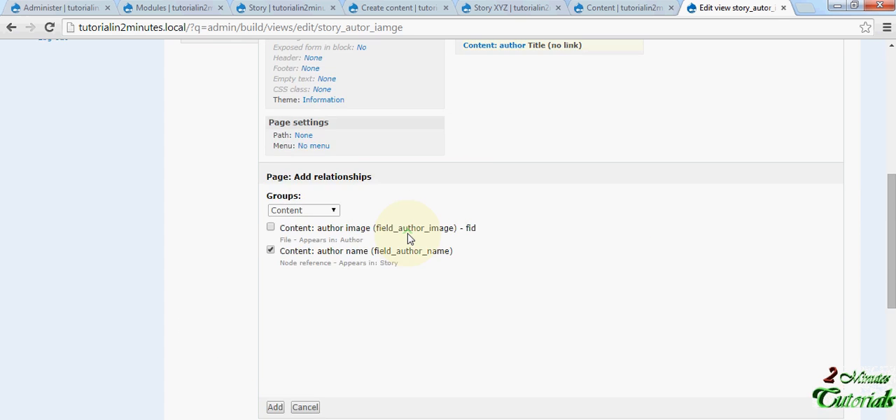
{"action": "scroll", "coordinate": [408, 239], "scroll_direction": "up", "scroll_amount": 2}
{"action": "scroll", "coordinate": [542, 216], "scroll_direction": "down", "scroll_amount": 5}
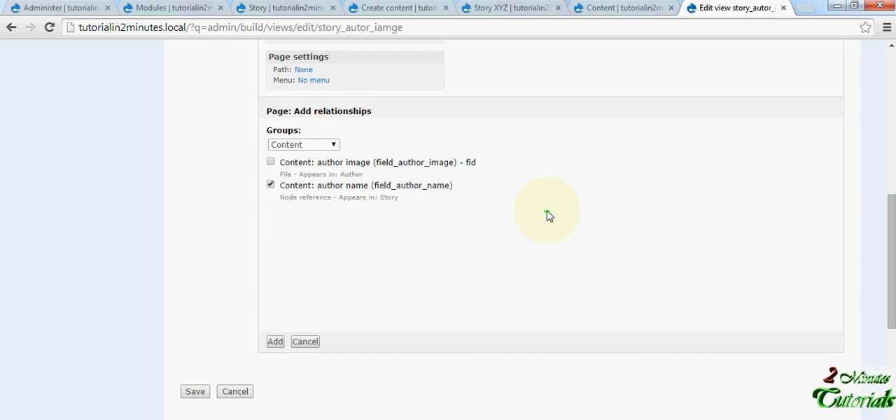
{"action": "left_click", "coordinate": [276, 277]}
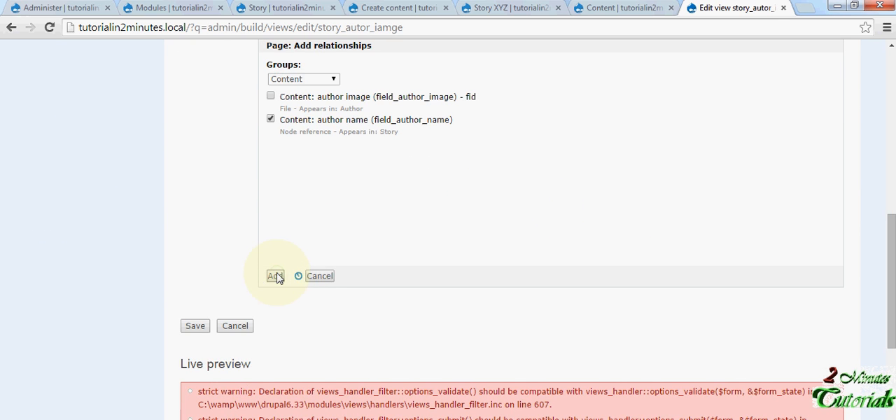
- Set the author image field's relationship to author name and update the field
{"action": "scroll", "coordinate": [308, 273], "scroll_direction": "down", "scroll_amount": 4}
{"action": "scroll", "coordinate": [325, 268], "scroll_direction": "up", "scroll_amount": 3}
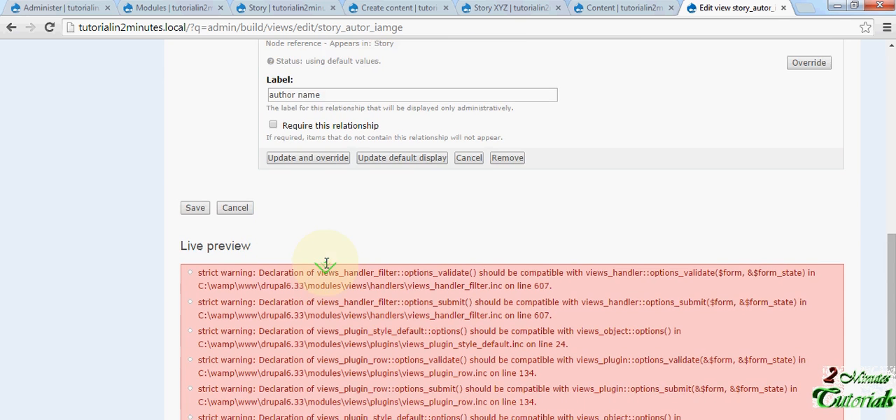
{"action": "scroll", "coordinate": [325, 269], "scroll_direction": "up", "scroll_amount": 7}
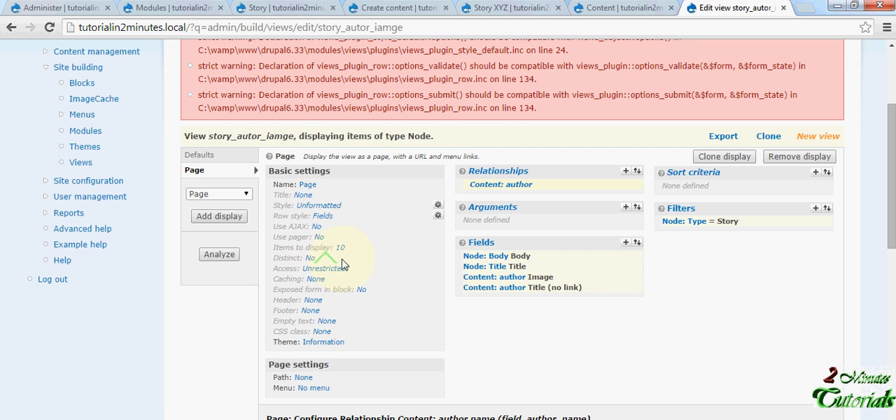
{"action": "scroll", "coordinate": [570, 237], "scroll_direction": "down", "scroll_amount": 1}
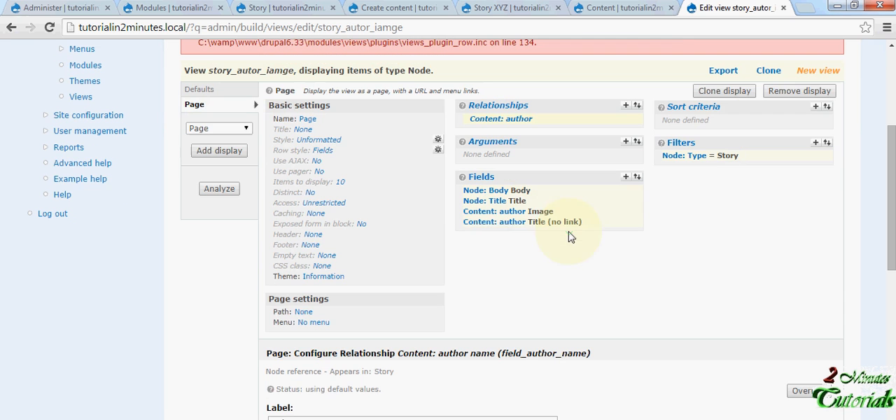
{"action": "left_click", "coordinate": [509, 213]}
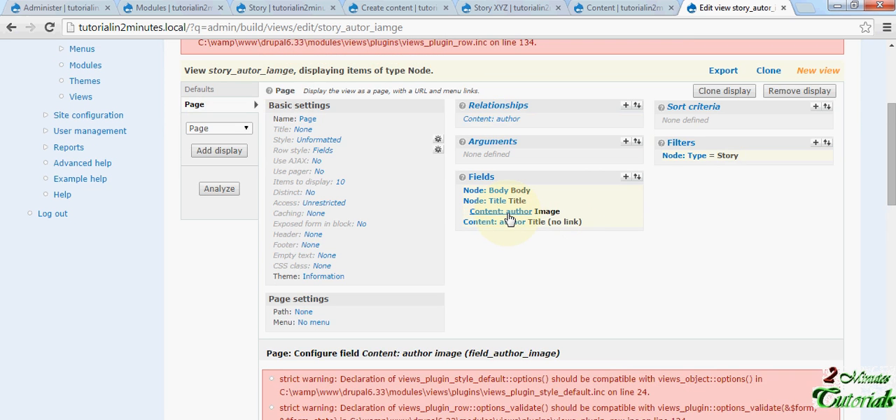
{"action": "scroll", "coordinate": [510, 219], "scroll_direction": "down", "scroll_amount": 6}
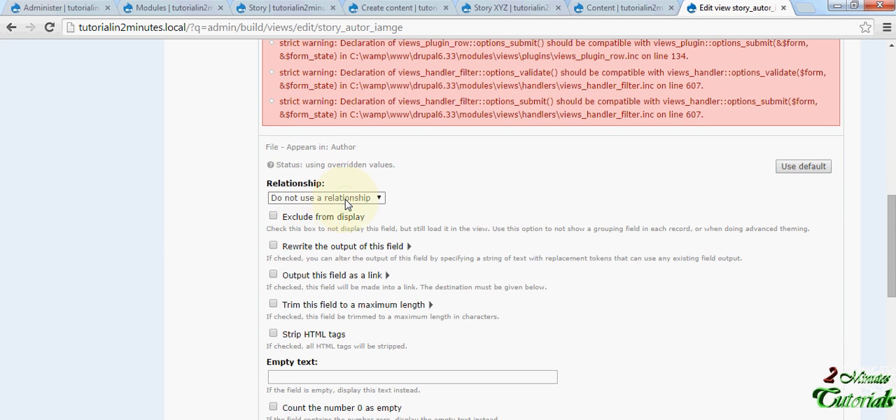
{"action": "left_click", "coordinate": [346, 200]}
{"action": "left_click", "coordinate": [320, 218]}
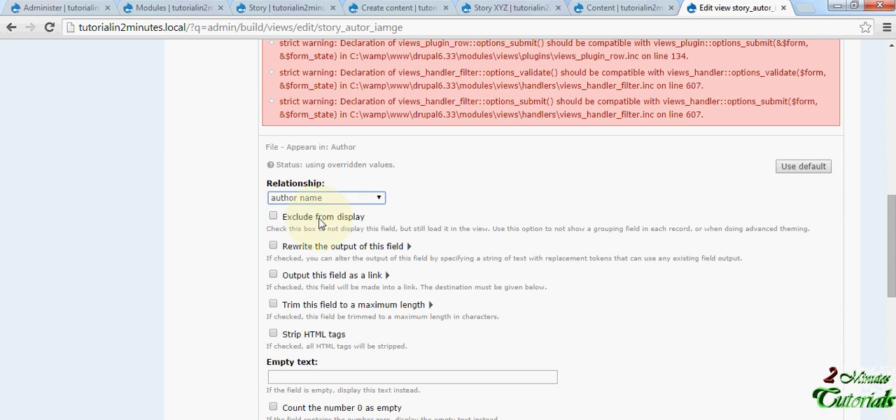
{"action": "scroll", "coordinate": [320, 223], "scroll_direction": "down", "scroll_amount": 5}
{"action": "left_click", "coordinate": [281, 224]}
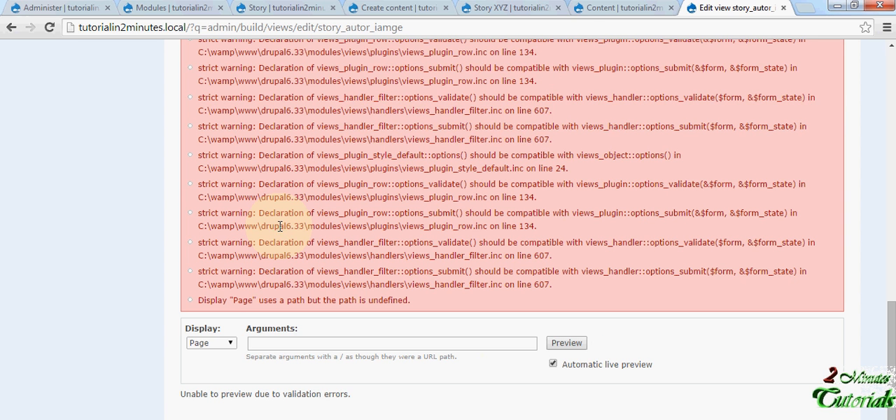
- Preview the Page display and review its relationship, fields and page settings
{"action": "left_click", "coordinate": [564, 344]}
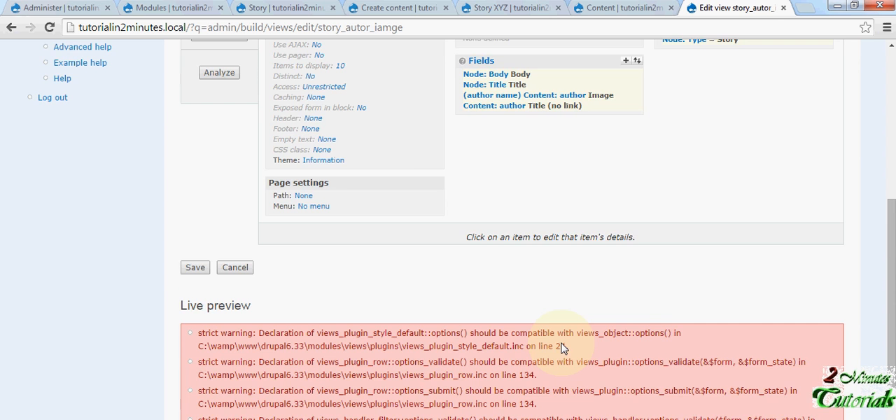
{"action": "scroll", "coordinate": [480, 314], "scroll_direction": "up", "scroll_amount": 10}
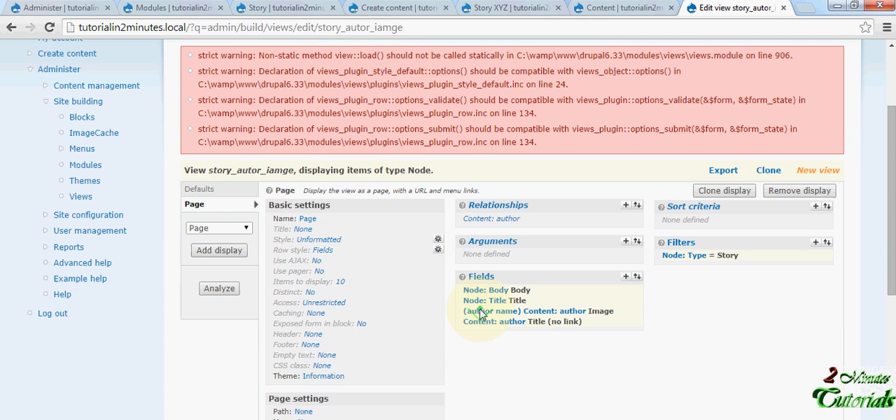
{"action": "scroll", "coordinate": [450, 310], "scroll_direction": "down", "scroll_amount": 3}
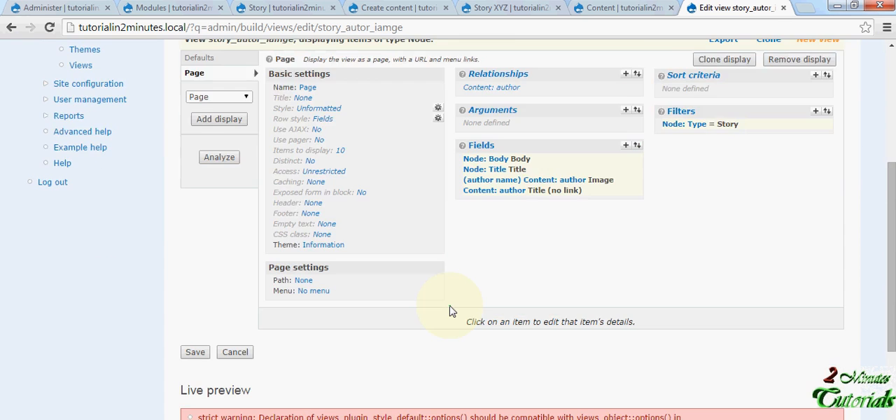
{"action": "scroll", "coordinate": [450, 310], "scroll_direction": "up", "scroll_amount": 3}
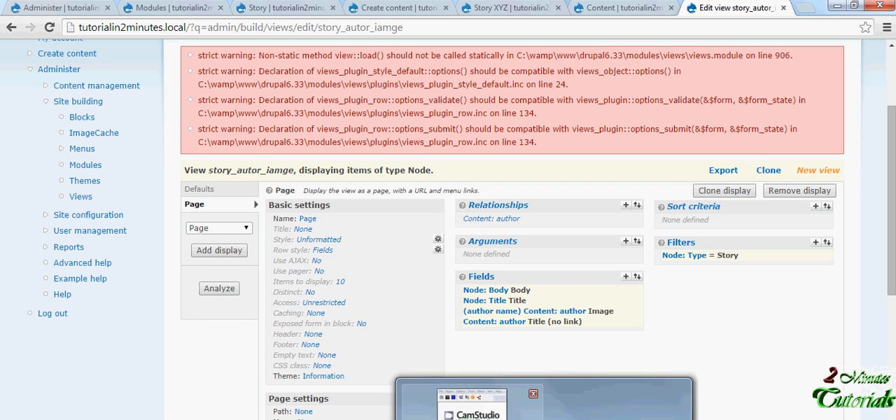
{"action": "left_click", "coordinate": [474, 418]}
- Set the Page display's path to story_author, update it and check the live preview
{"action": "scroll", "coordinate": [565, 315], "scroll_direction": "down", "scroll_amount": 2}
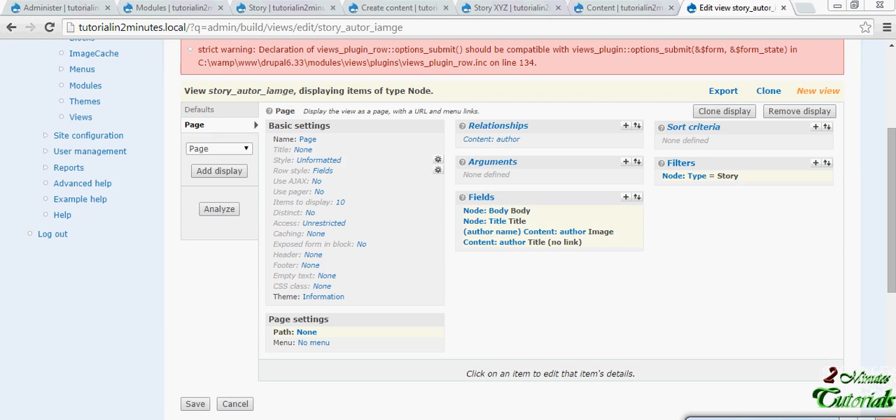
{"action": "left_click", "coordinate": [304, 335]}
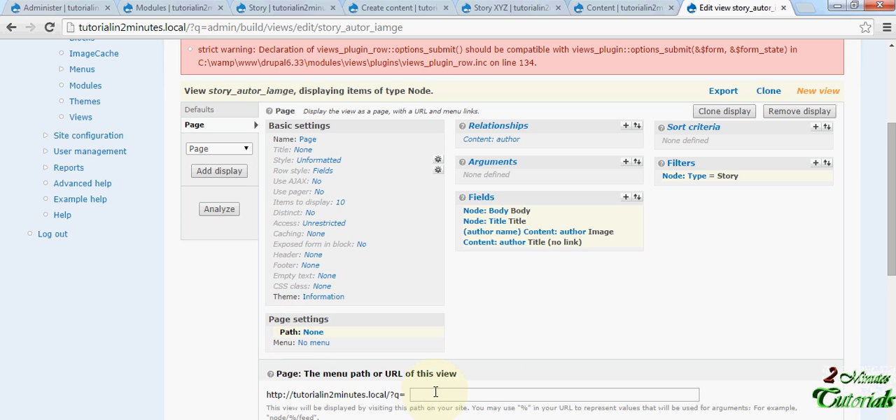
{"action": "left_click", "coordinate": [437, 395]}
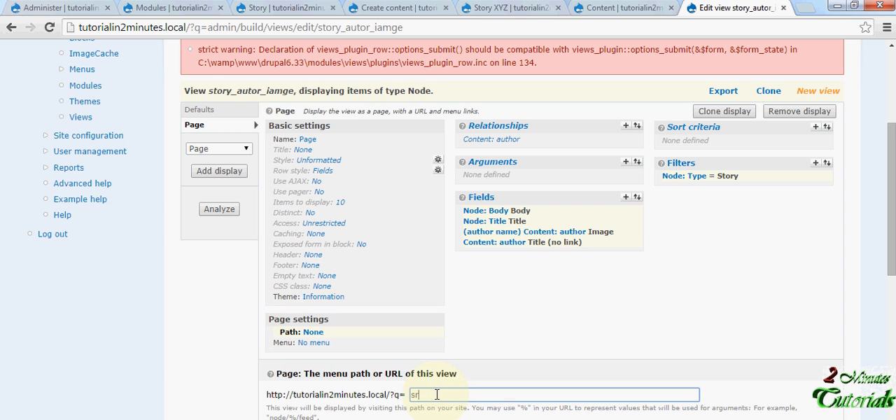
{"action": "type", "text": "story_author"}
{"action": "left_click", "coordinate": [284, 419]}
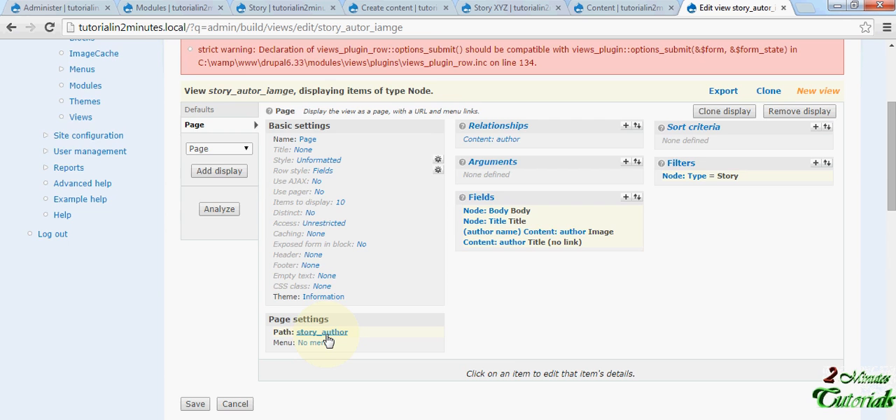
{"action": "scroll", "coordinate": [328, 341], "scroll_direction": "down", "scroll_amount": 12}
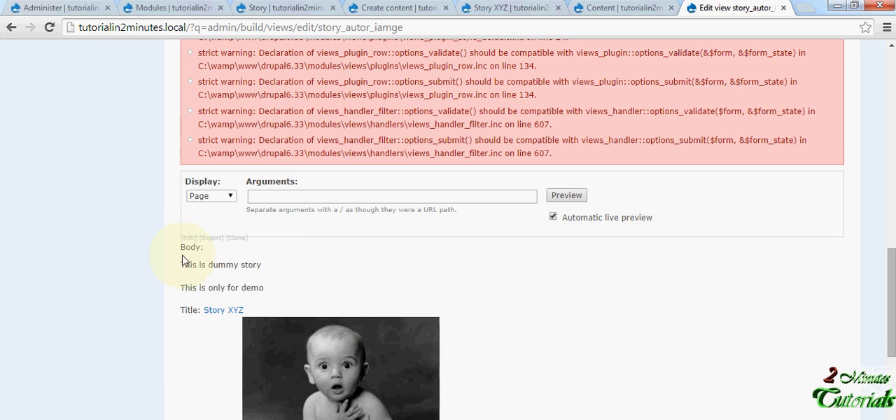
- Examine the story title, author image and author name in the Page display's live preview
{"action": "left_click_drag", "start_coordinate": [183, 260], "coordinate": [258, 309]}
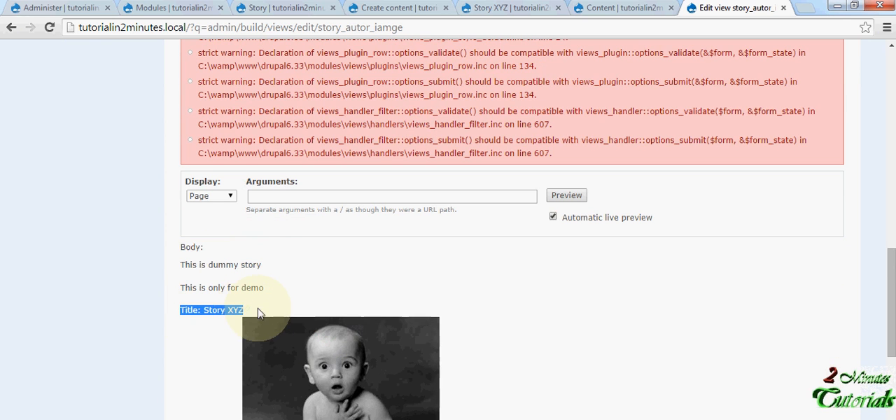
{"action": "scroll", "coordinate": [270, 310], "scroll_direction": "down", "scroll_amount": 2}
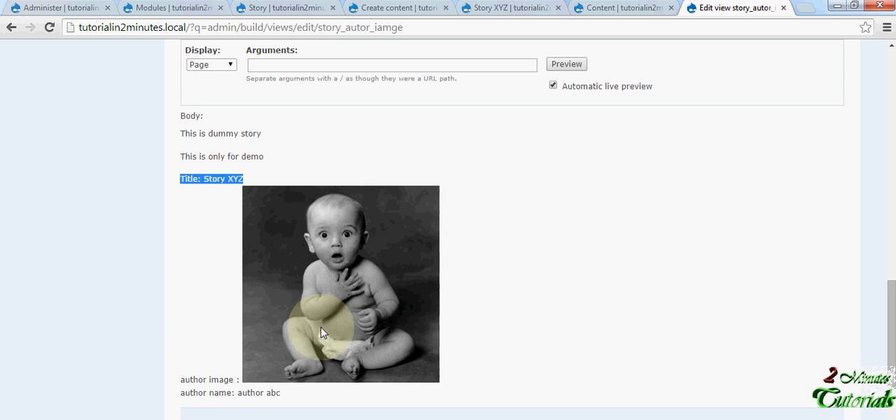
{"action": "left_click_drag", "start_coordinate": [285, 396], "coordinate": [185, 399]}
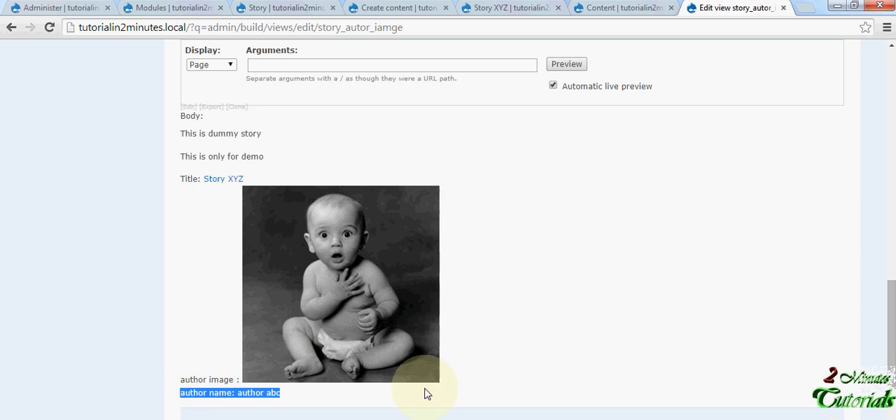
- Switch to the Notepad query note, place it beside the view settings and replace the dashes after select with "fields"
{"action": "left_click", "coordinate": [352, 418]}
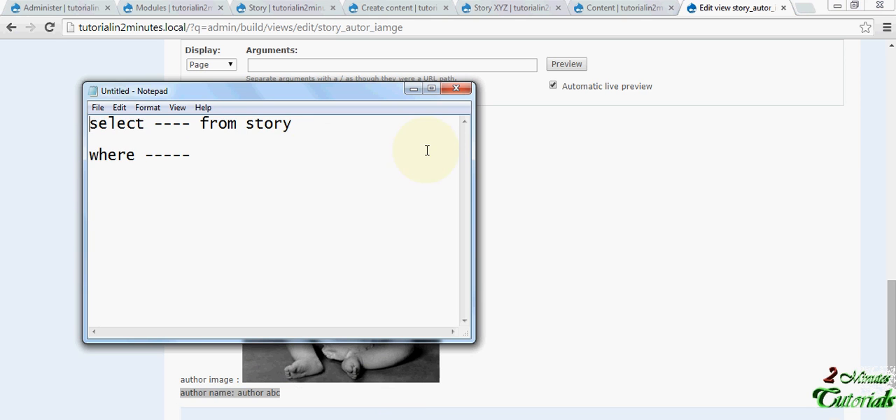
{"action": "left_click_drag", "start_coordinate": [893, 354], "coordinate": [891, 146]}
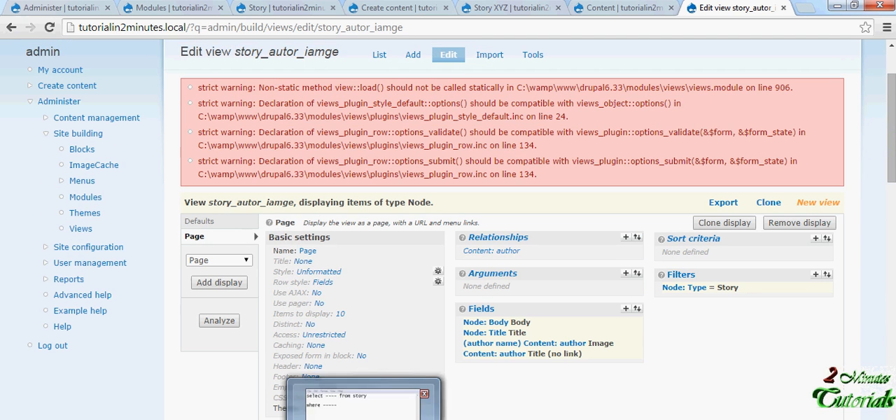
{"action": "left_click", "coordinate": [363, 417]}
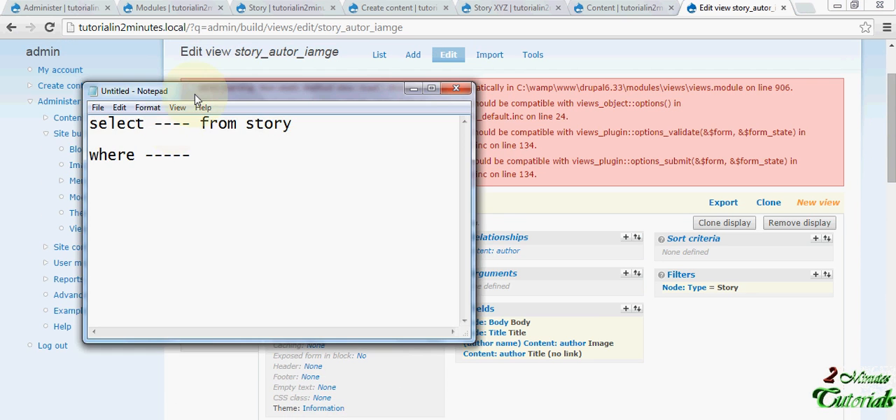
{"action": "left_click_drag", "start_coordinate": [209, 89], "coordinate": [144, 109]}
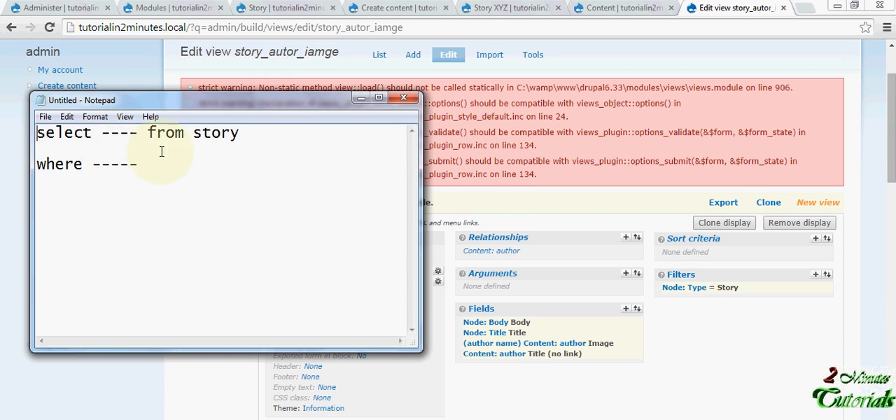
{"action": "left_click_drag", "start_coordinate": [138, 133], "coordinate": [102, 137]}
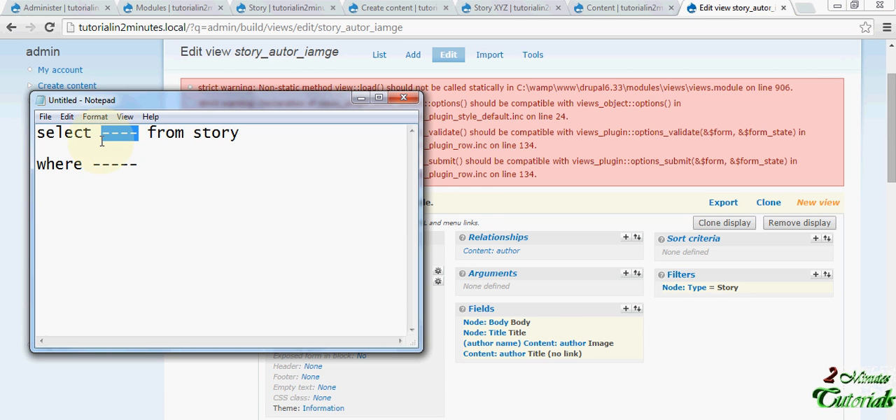
{"action": "type", "text": "f"}
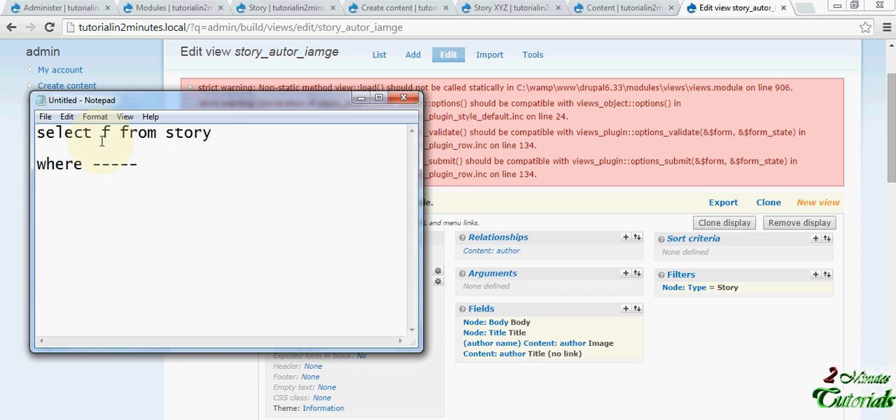
{"action": "type", "text": "ields"}
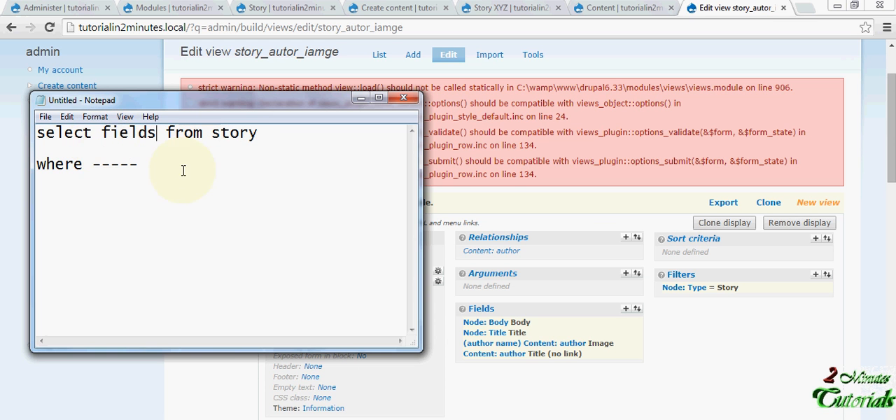
- Replace the word "story" after from in the Notepad query with "filters"
{"action": "left_click_drag", "start_coordinate": [267, 134], "coordinate": [214, 135]}
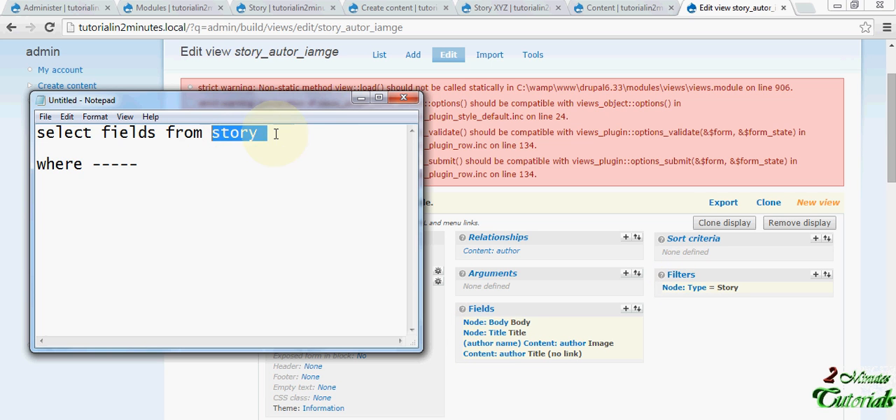
{"action": "left_click", "coordinate": [252, 135]}
{"action": "double_click", "coordinate": [251, 134]}
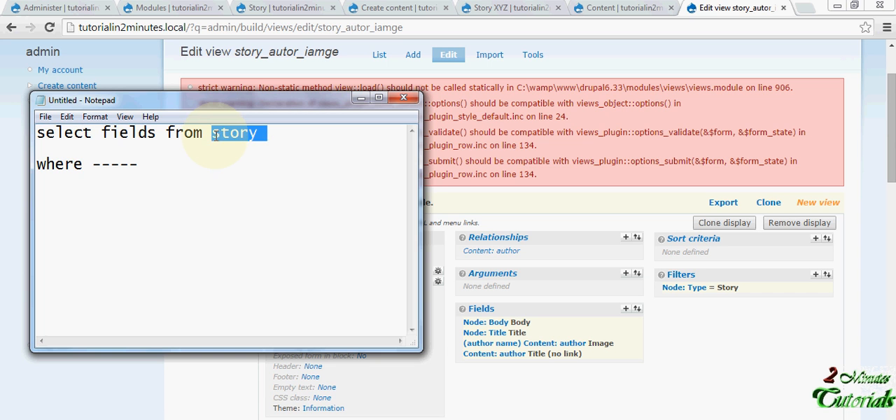
{"action": "type", "text": "from"}
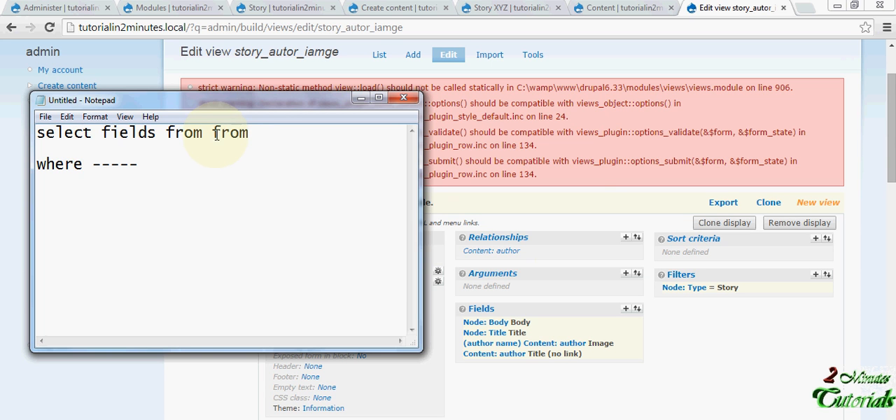
{"action": "key", "text": "BackSpace"}
{"action": "key", "text": "BackSpace"}
{"action": "key", "text": "BackSpace"}
{"action": "key", "text": "BackSpace"}
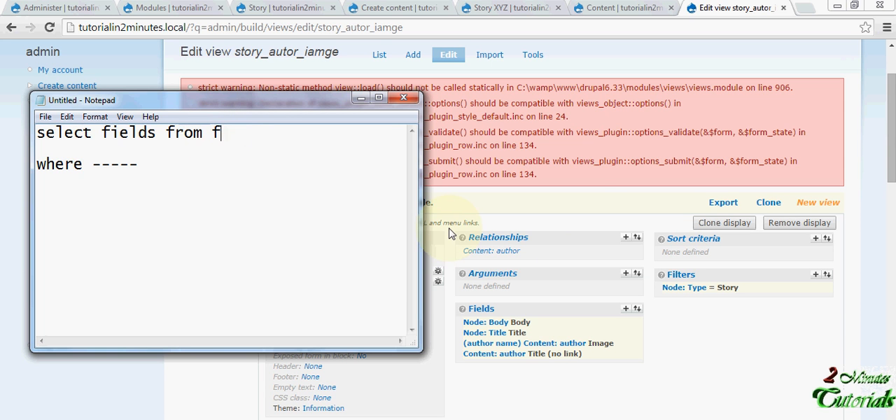
{"action": "type", "text": "ilters"}
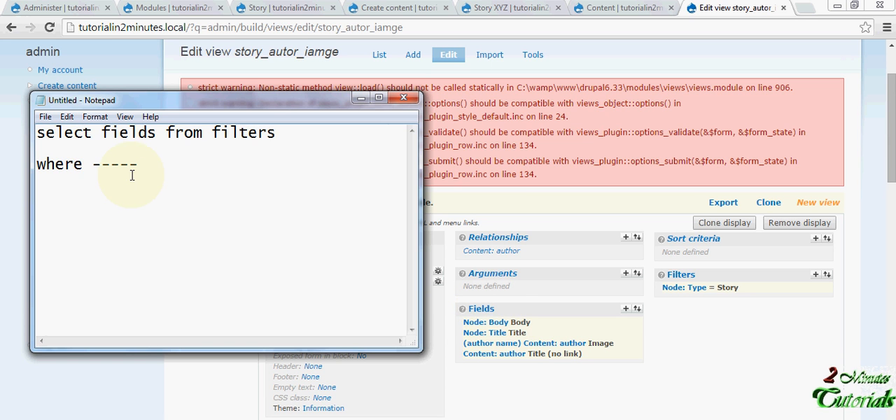
- Add a new line reading "joins relationship on" directly below the select line of the Notepad query
{"action": "left_click_drag", "start_coordinate": [144, 165], "coordinate": [82, 165]}
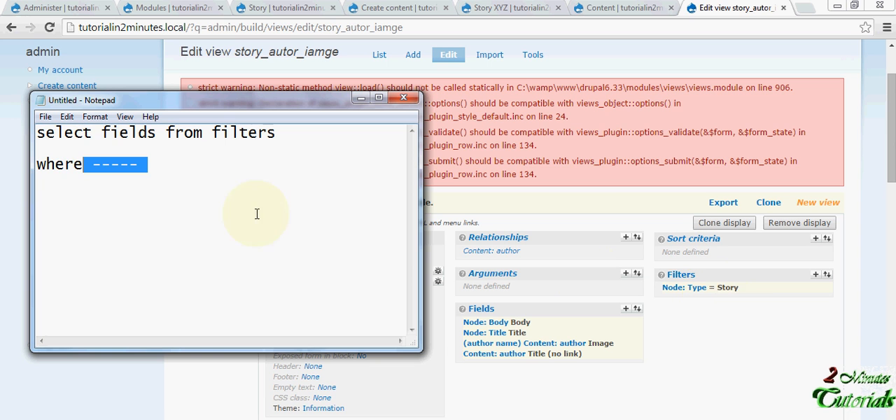
{"action": "left_click", "coordinate": [250, 147]}
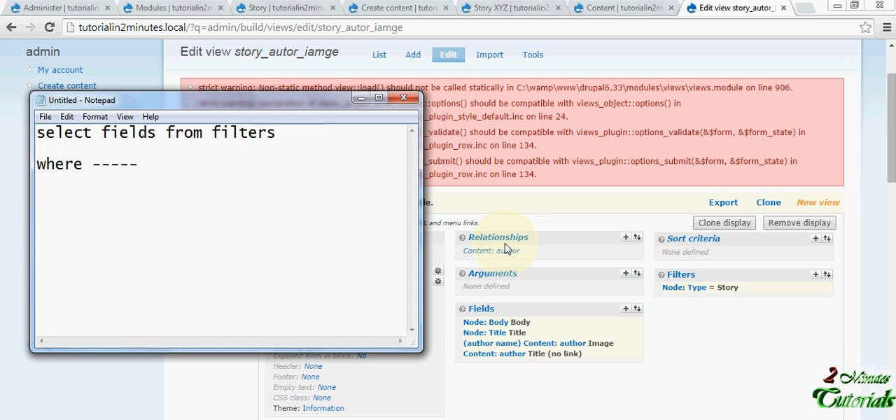
{"action": "key", "text": "Left"}
{"action": "key", "text": "Left"}
{"action": "key", "text": "Left"}
{"action": "key", "text": "Left"}
{"action": "key", "text": "Right"}
{"action": "key", "text": "Down"}
{"action": "key", "text": "Down"}
{"action": "key", "text": "Up"}
{"action": "key", "text": "Up"}
{"action": "key", "text": "End"}
{"action": "key", "text": "Return"}
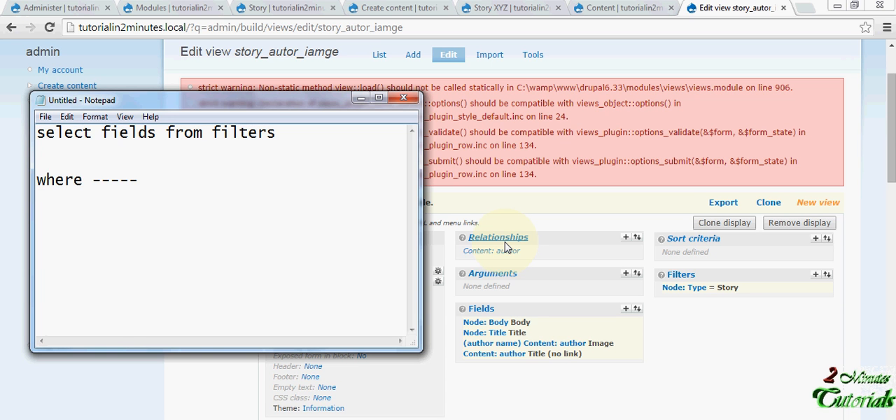
{"action": "type", "text": "joins relationship"}
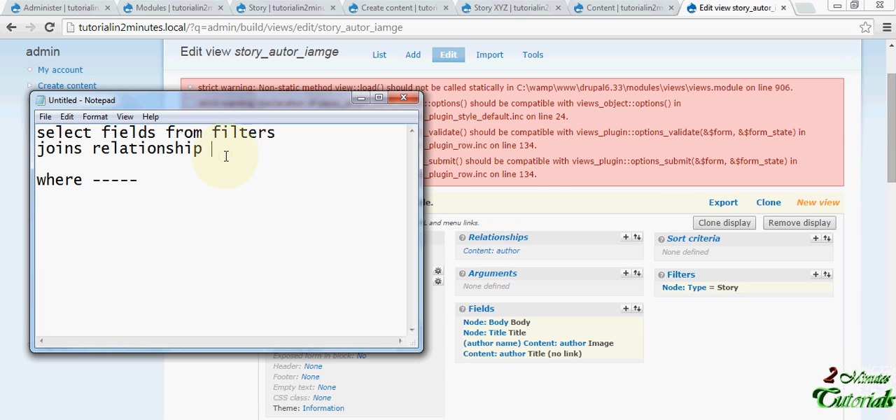
{"action": "type", "text": "on"}
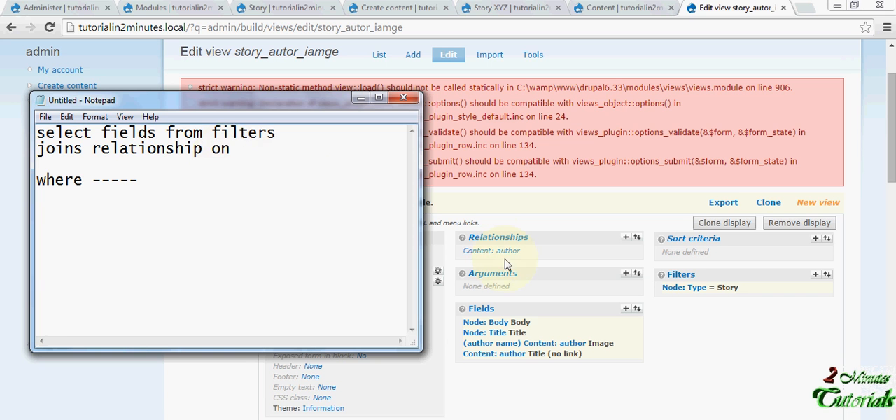
- Open the author name relationship's configuration in the browser and complete the Notepad join line with "author name"
{"action": "left_click", "coordinate": [502, 254]}
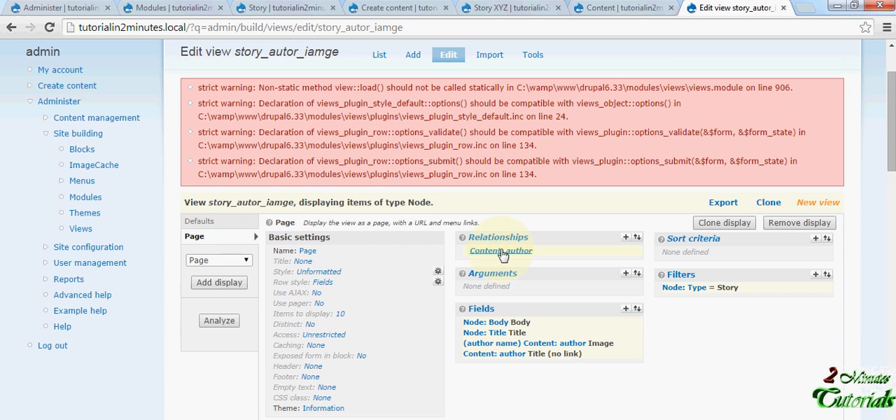
{"action": "scroll", "coordinate": [498, 257], "scroll_direction": "down", "scroll_amount": 1}
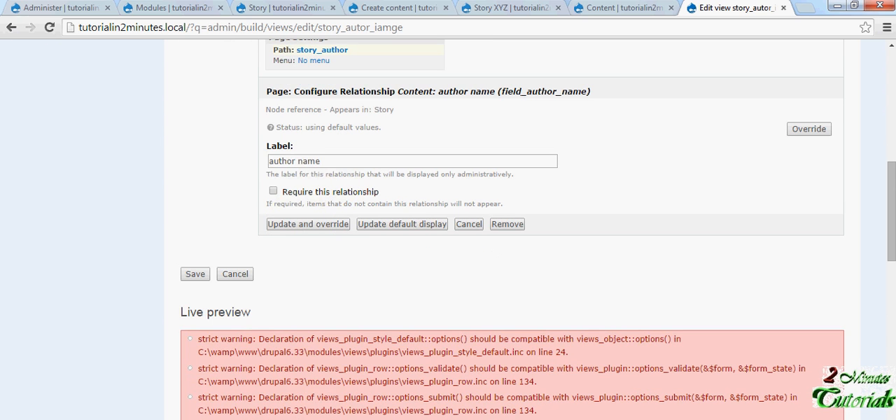
{"action": "key", "text": "alt+Tab"}
{"action": "type", "text": "author"}
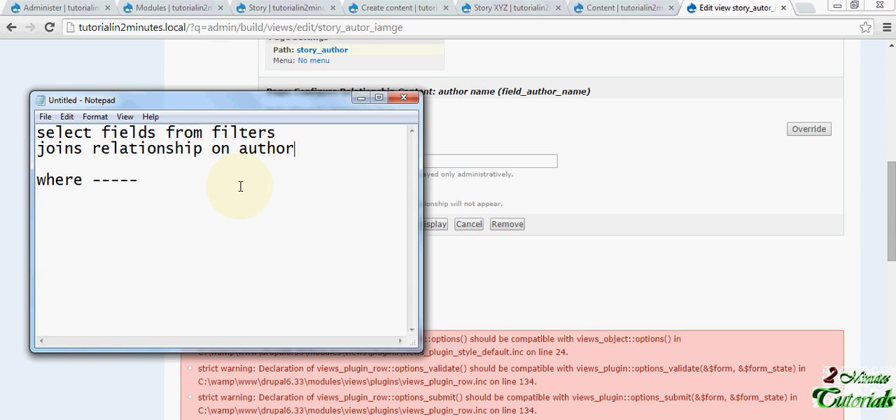
{"action": "type", "text": " name"}
{"action": "left_click_drag", "start_coordinate": [340, 148], "coordinate": [239, 149]}
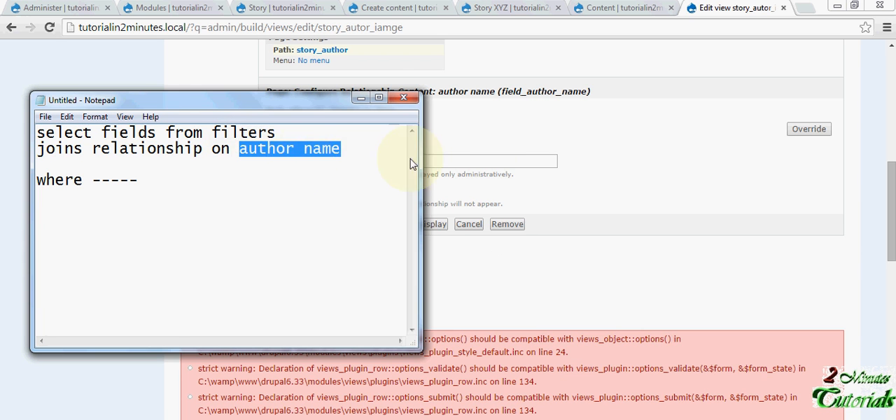
- Return to the view in the browser and cancel the author name relationship's configuration form
{"action": "left_click", "coordinate": [620, 156]}
{"action": "scroll", "coordinate": [623, 158], "scroll_direction": "up", "scroll_amount": 4}
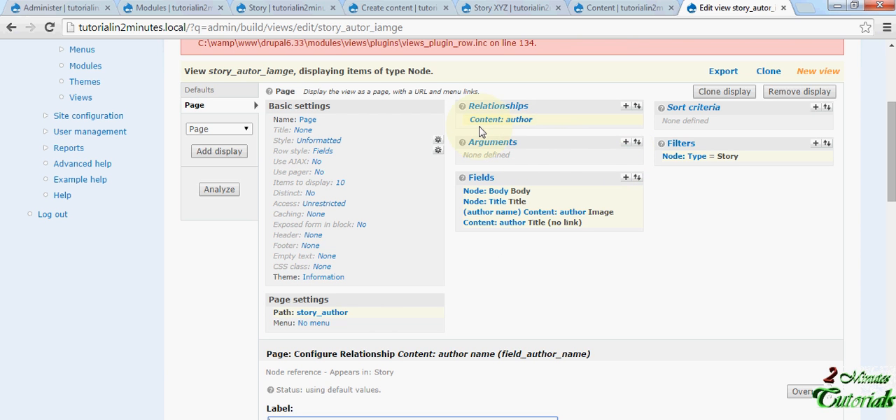
{"action": "scroll", "coordinate": [480, 132], "scroll_direction": "down", "scroll_amount": 6}
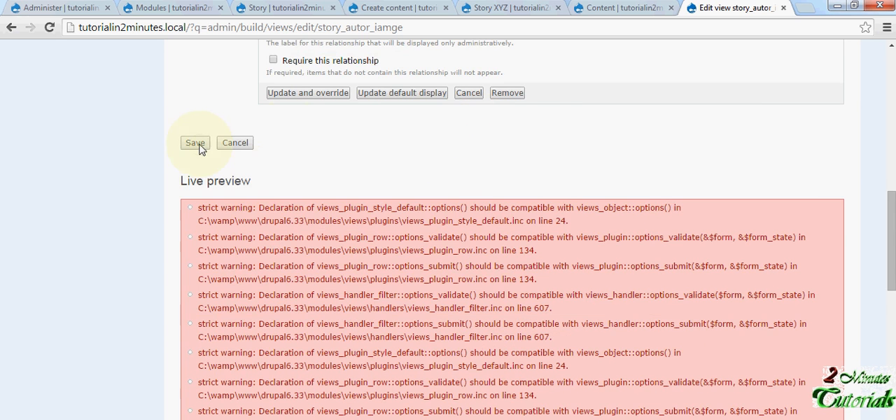
{"action": "scroll", "coordinate": [469, 196], "scroll_direction": "up", "scroll_amount": 2}
{"action": "left_click", "coordinate": [469, 224]}
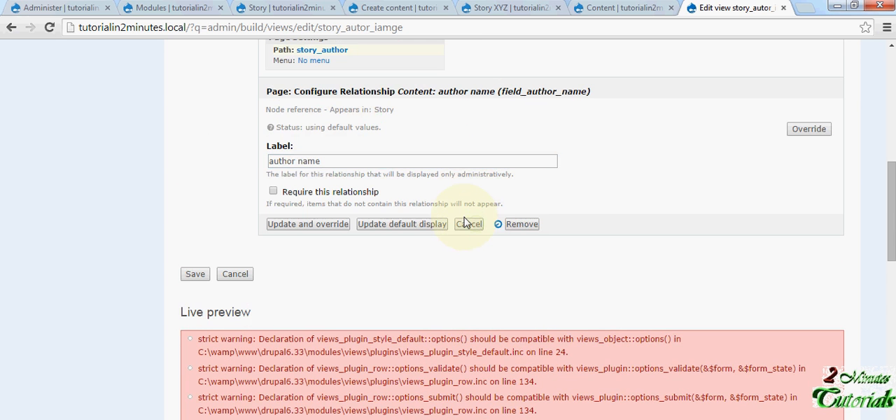
- Review the live preview and open its story_author path link in a new browser tab
{"action": "scroll", "coordinate": [448, 207], "scroll_direction": "up", "scroll_amount": 2}
{"action": "scroll", "coordinate": [444, 210], "scroll_direction": "down", "scroll_amount": 8}
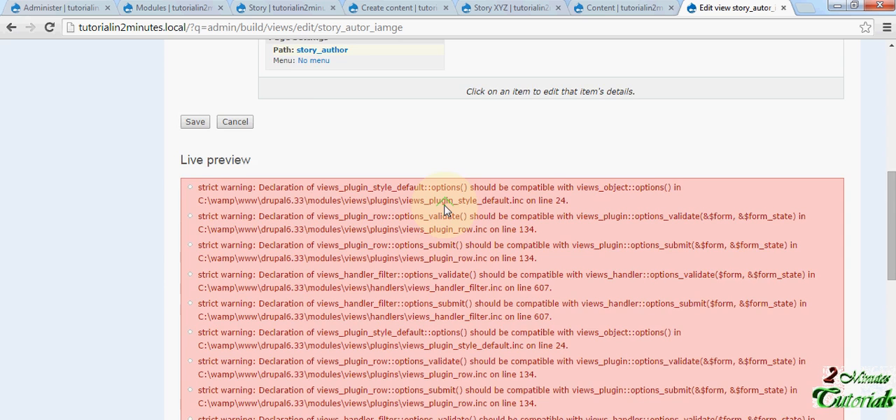
{"action": "scroll", "coordinate": [444, 210], "scroll_direction": "down", "scroll_amount": 1}
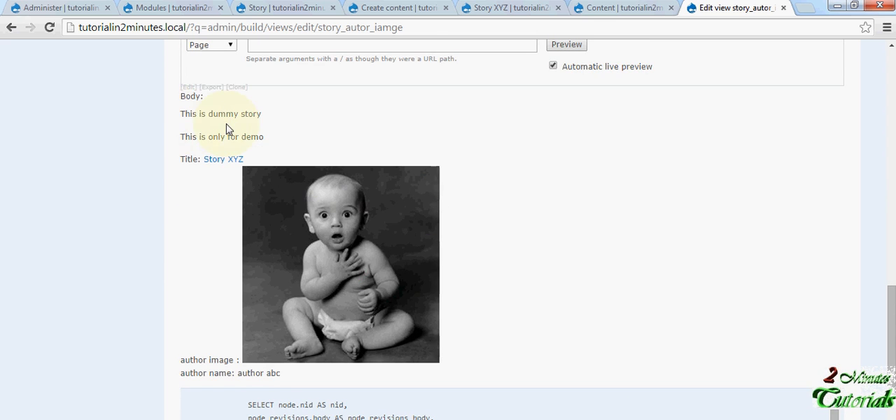
{"action": "scroll", "coordinate": [197, 119], "scroll_direction": "down", "scroll_amount": 2}
{"action": "scroll", "coordinate": [198, 120], "scroll_direction": "down", "scroll_amount": 2}
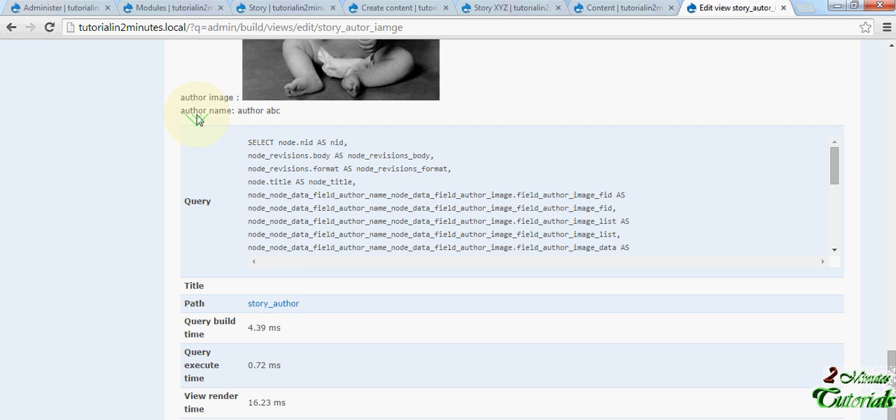
{"action": "right_click", "coordinate": [273, 305]}
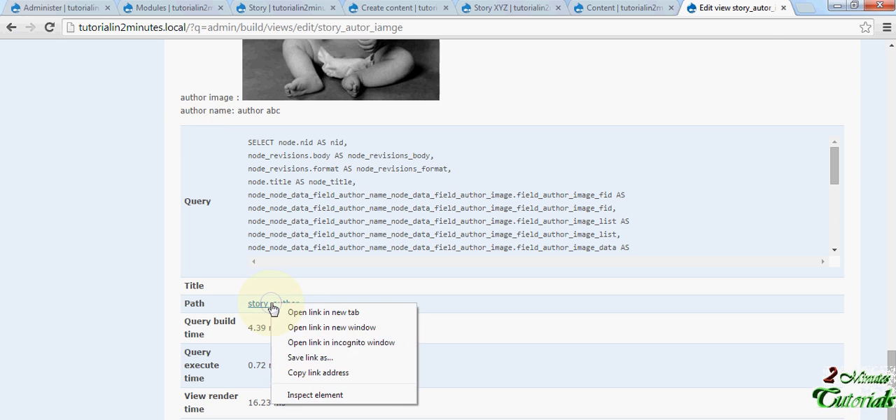
{"action": "left_click", "coordinate": [294, 366]}
{"action": "left_click", "coordinate": [728, 7]}
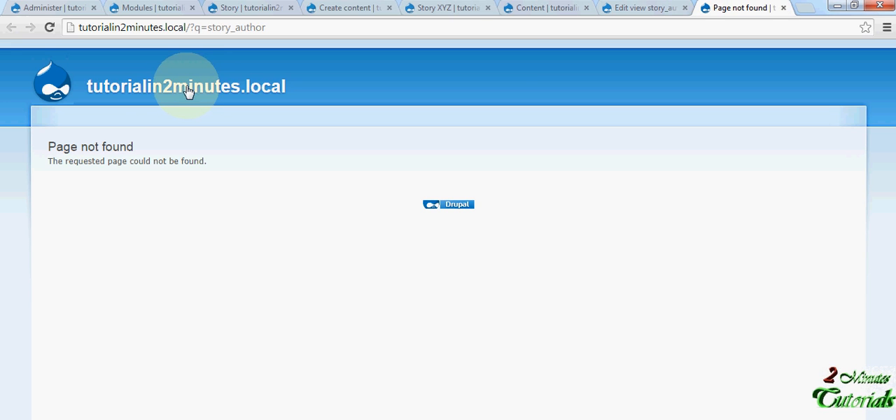
- Return to the story_autor_iamge view's edit page and save the view
{"action": "left_click", "coordinate": [641, 8]}
{"action": "scroll", "coordinate": [336, 168], "scroll_direction": "up", "scroll_amount": 10}
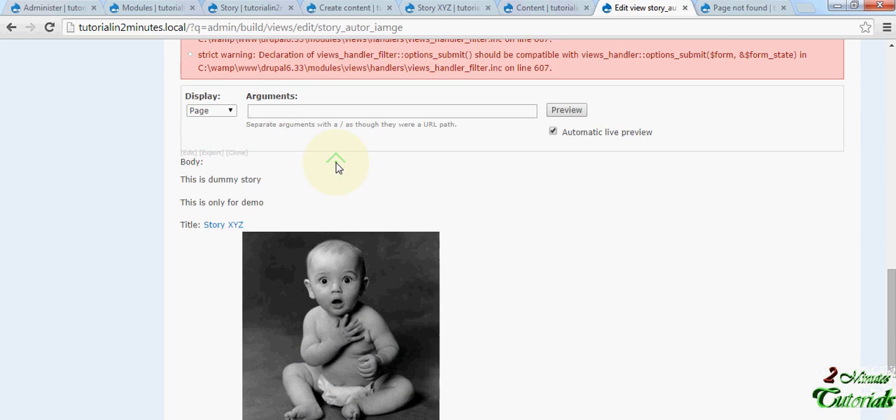
{"action": "scroll", "coordinate": [334, 168], "scroll_direction": "up", "scroll_amount": 5}
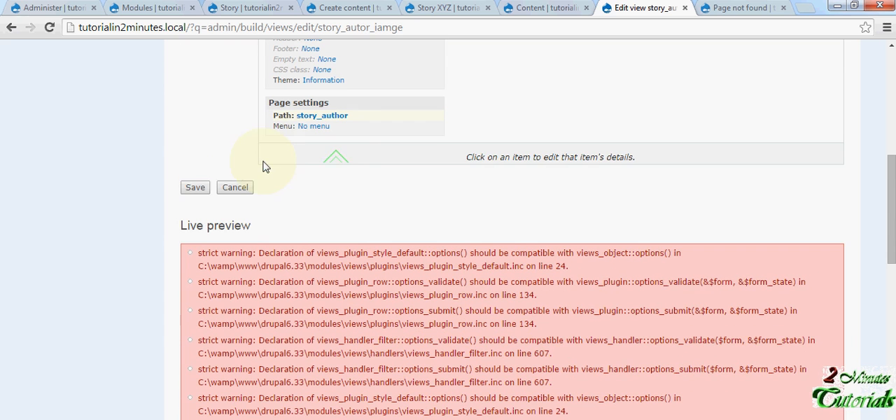
{"action": "left_click", "coordinate": [196, 187]}
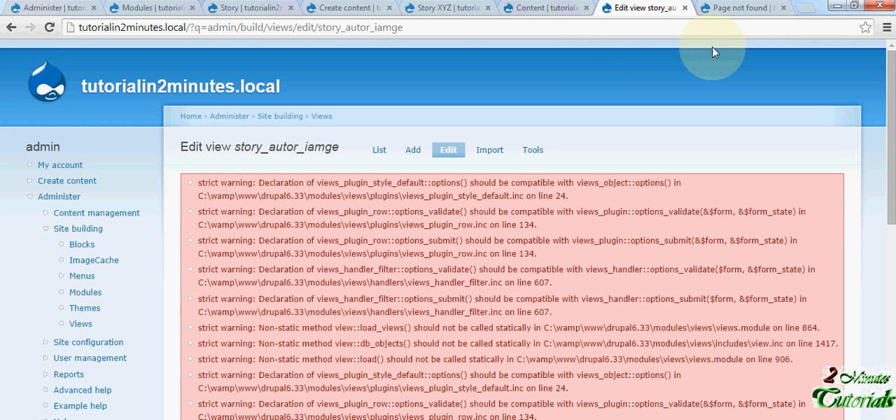
- Reload the story_author page in its browser tab and check the story listing below the warnings
{"action": "left_click", "coordinate": [743, 7]}
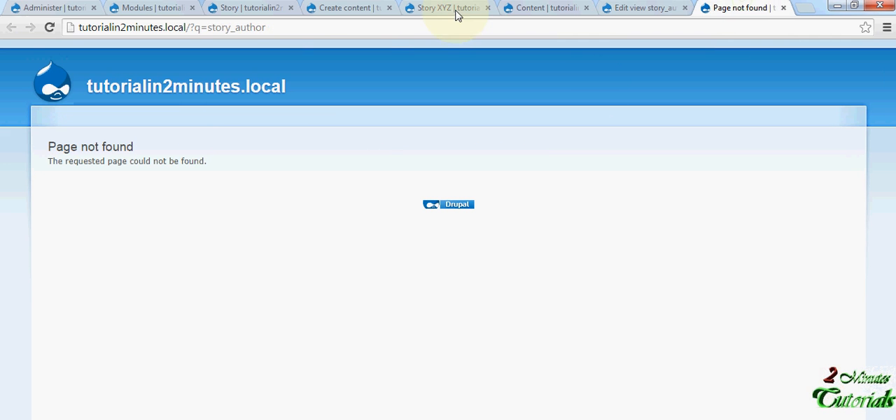
{"action": "left_click", "coordinate": [360, 26]}
{"action": "key", "text": "Return"}
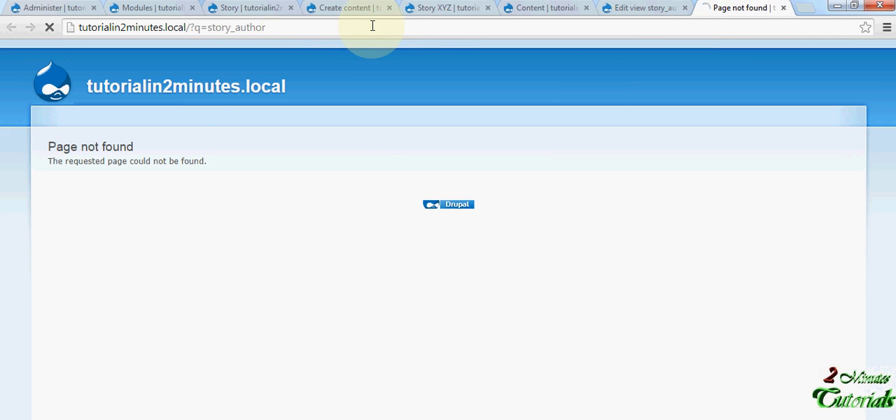
{"action": "scroll", "coordinate": [346, 166], "scroll_direction": "down", "scroll_amount": 2}
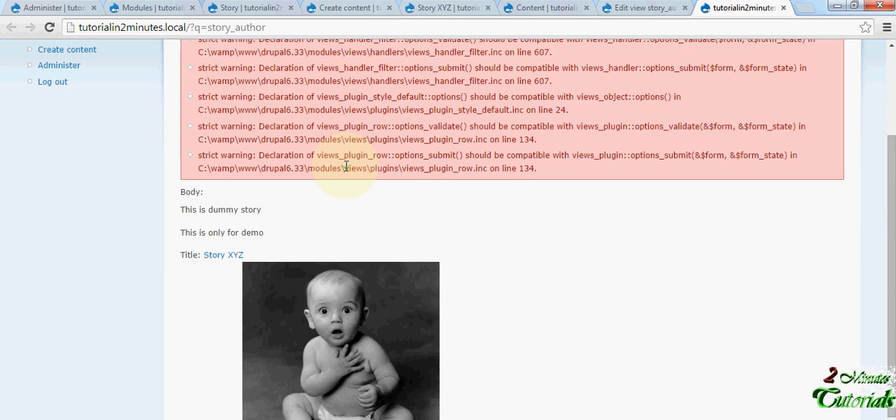
{"action": "scroll", "coordinate": [346, 166], "scroll_direction": "up", "scroll_amount": 2}
- Revisit the view's edit page, then examine the body, title, author image and author name output on the story_author page
{"action": "left_click", "coordinate": [639, 8]}
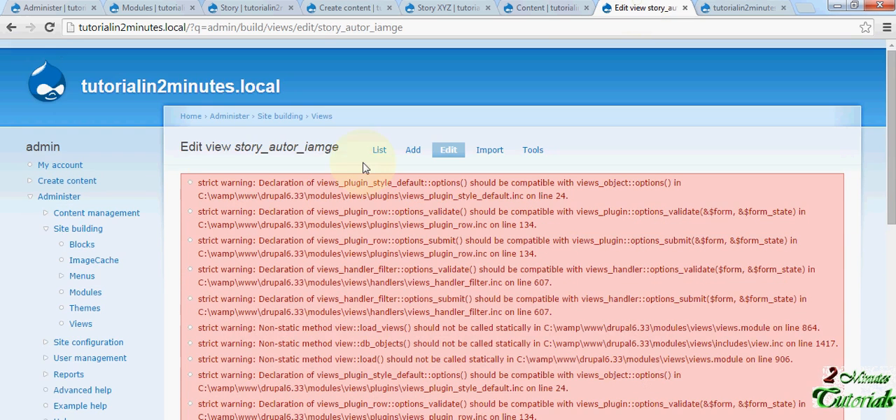
{"action": "scroll", "coordinate": [362, 168], "scroll_direction": "down", "scroll_amount": 10}
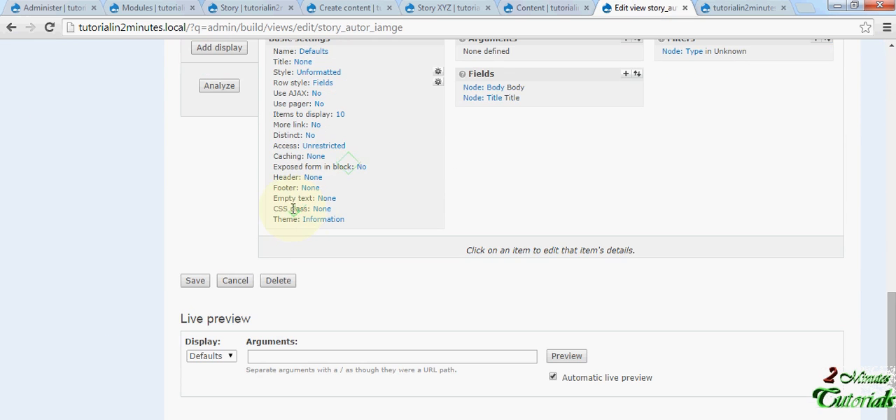
{"action": "left_click", "coordinate": [739, 8]}
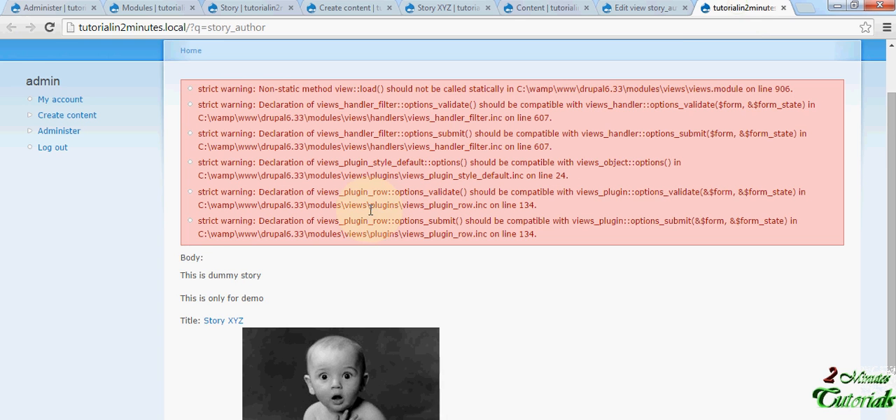
{"action": "scroll", "coordinate": [224, 263], "scroll_direction": "down", "scroll_amount": 1}
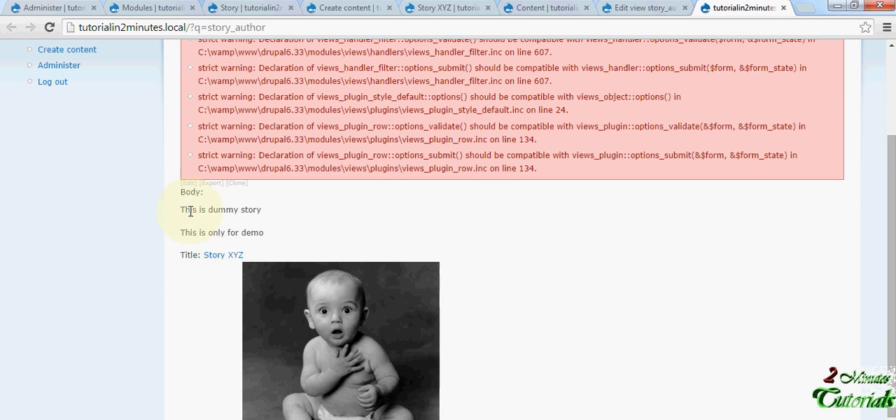
{"action": "scroll", "coordinate": [189, 203], "scroll_direction": "down", "scroll_amount": 1}
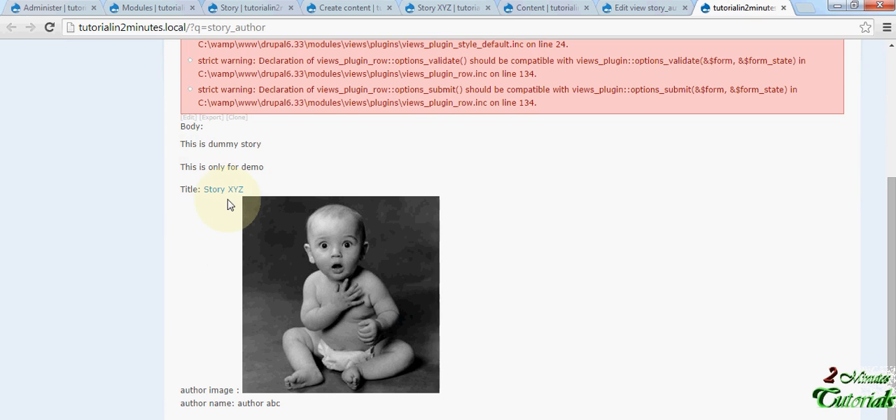
{"action": "left_click_drag", "start_coordinate": [283, 404], "coordinate": [183, 133]}
{"action": "left_click", "coordinate": [479, 254]}
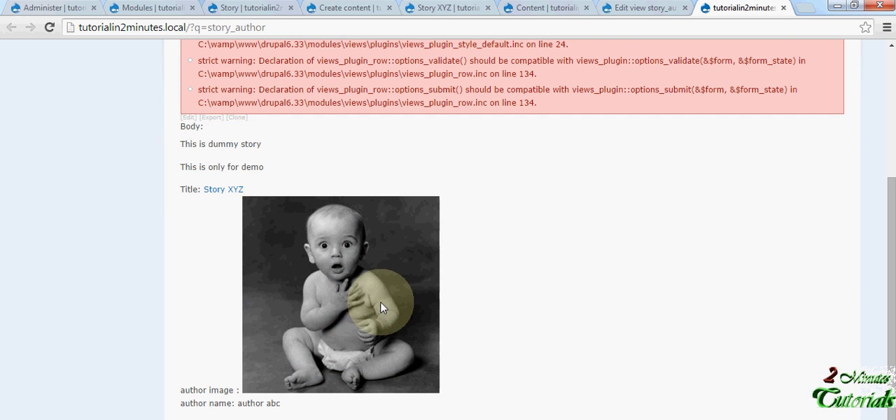